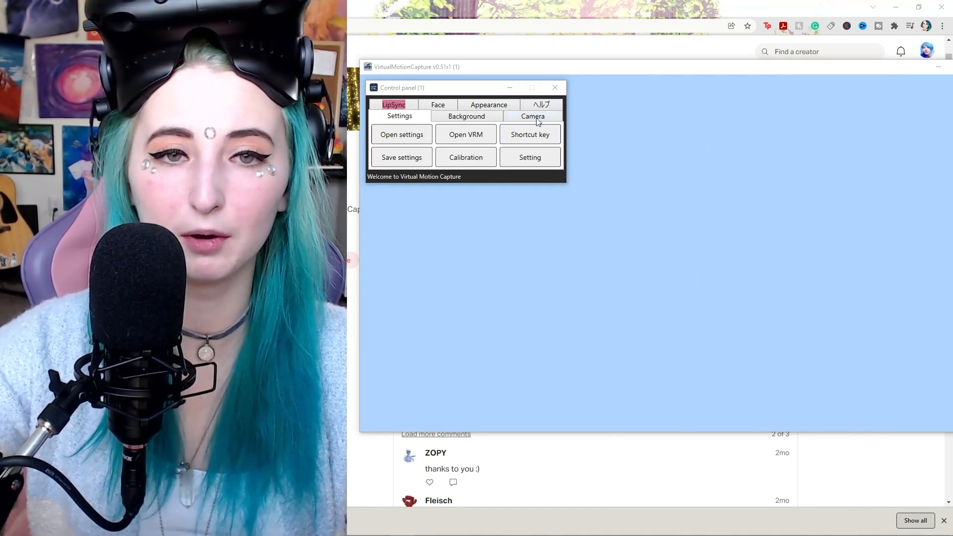
Import the avatar model SyafireColliders.vrm and agree to its license terms
left_click(598, 94)
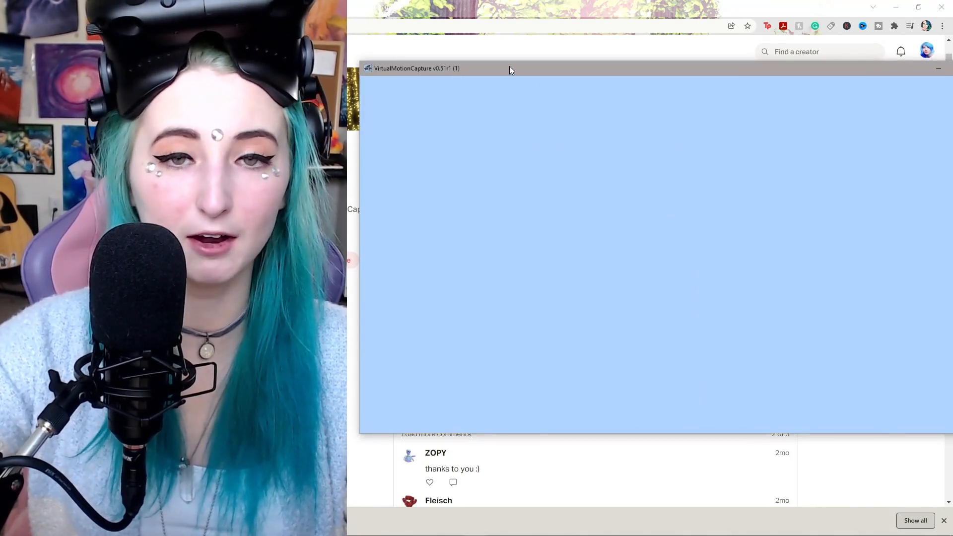
left_click_drag(510, 70, 500, 94)
left_click(458, 84)
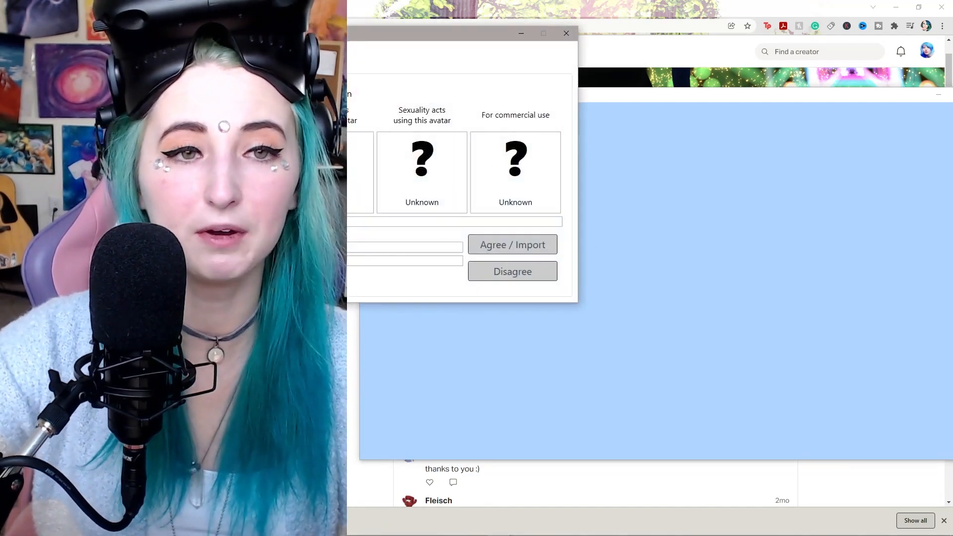
left_click_drag(339, 30, 664, 40)
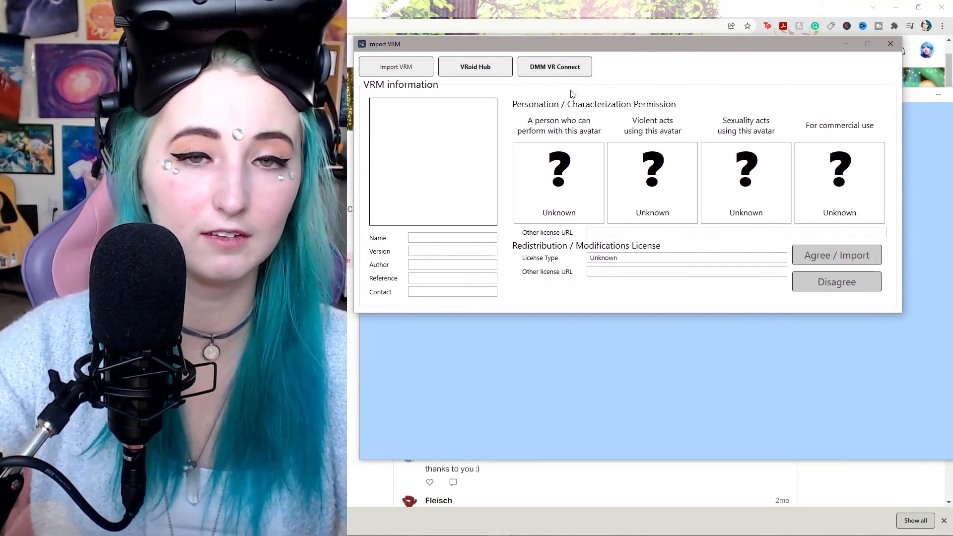
left_click(402, 72)
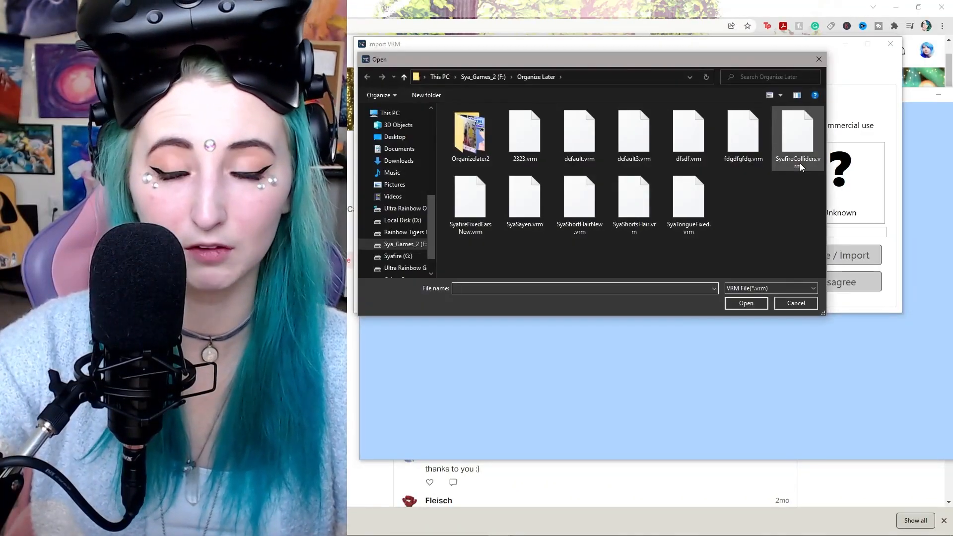
double_click(801, 141)
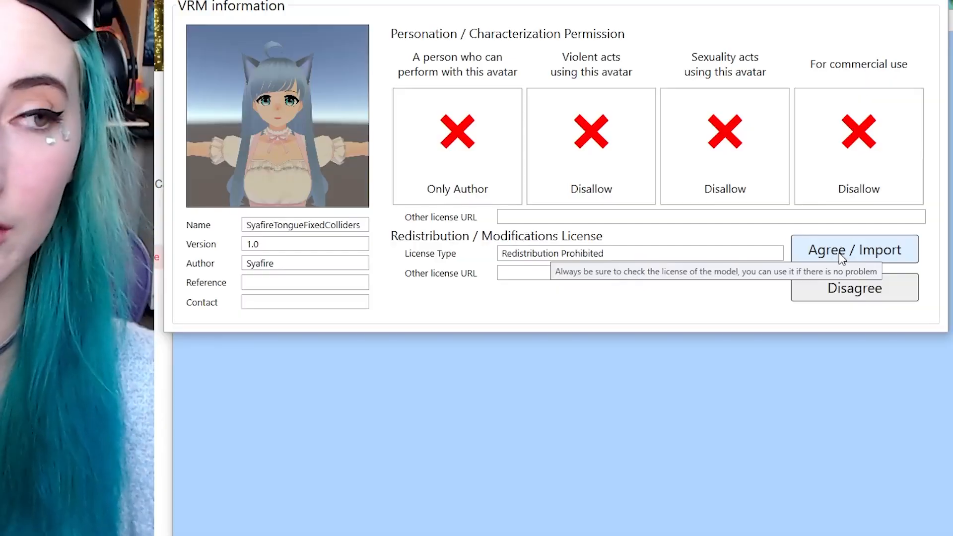
left_click(839, 259)
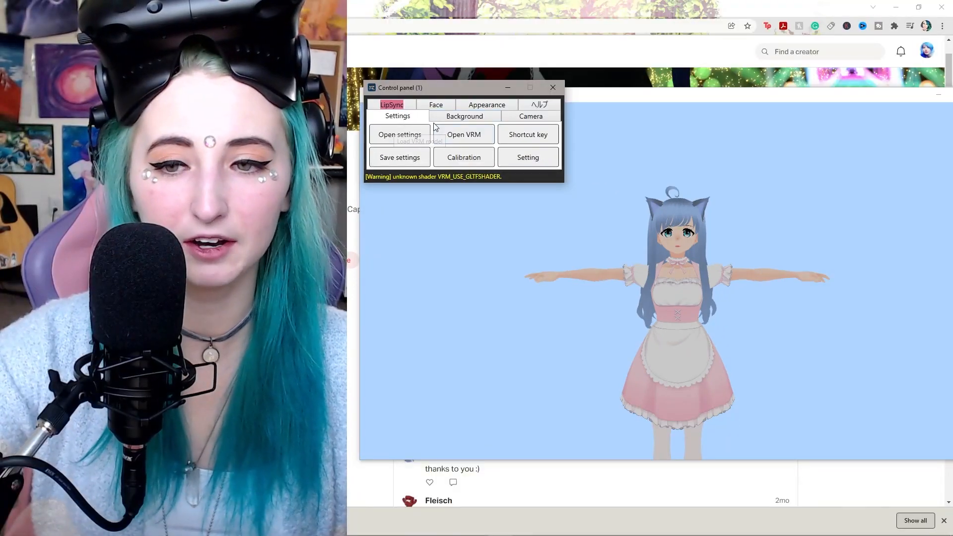
Set the lip sync audio device to Analogue 1 + 2 (Focusrite Usb Audio)
left_click(396, 106)
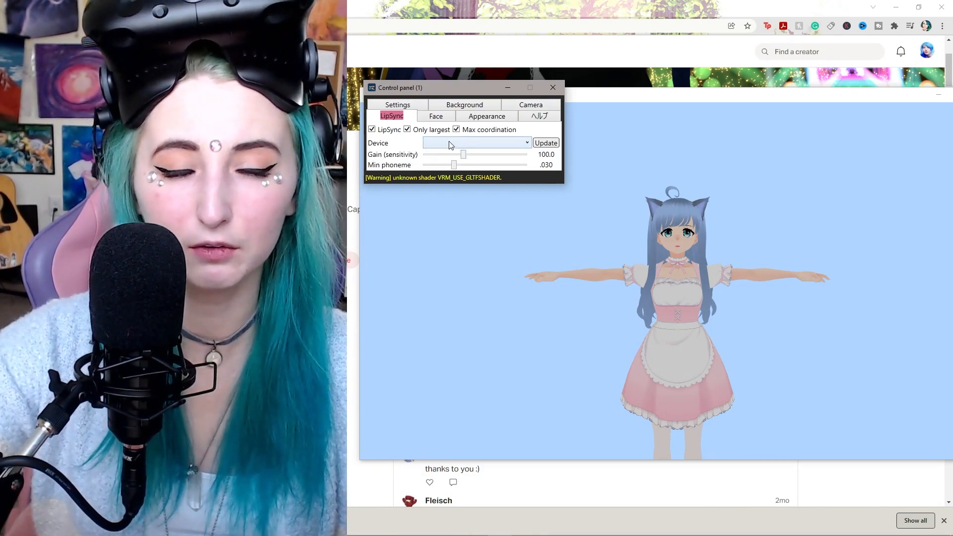
left_click(474, 143)
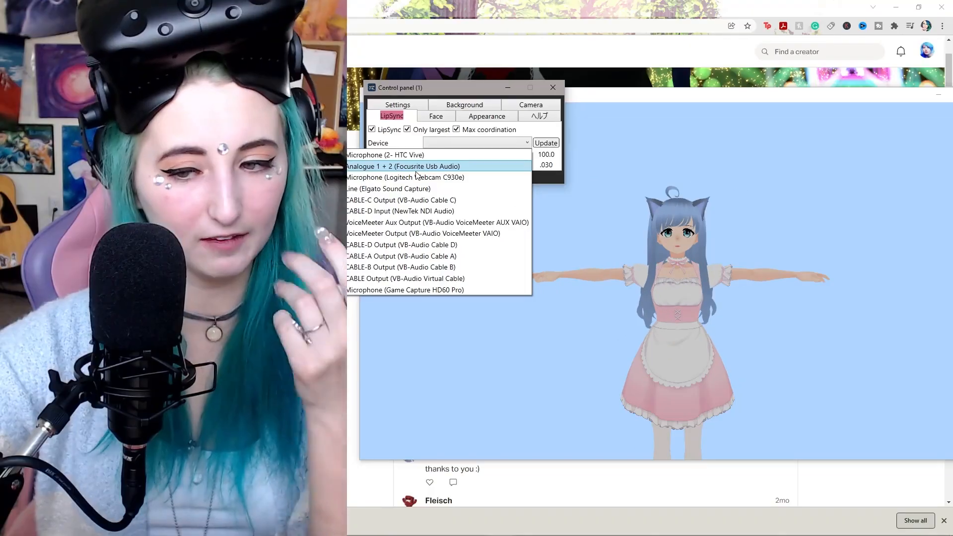
left_click(403, 140)
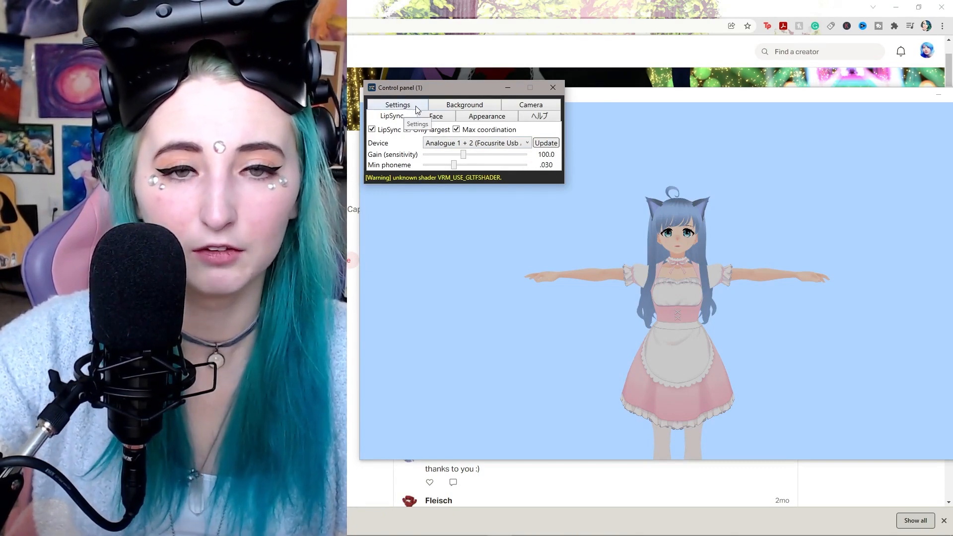
In the tracker assignment, set the head to HMD (LHR-0771F2AA), left hand to Controller (LHR-16E9CCB3) and right hand to Controller (LHR-AE857A54)
left_click(399, 106)
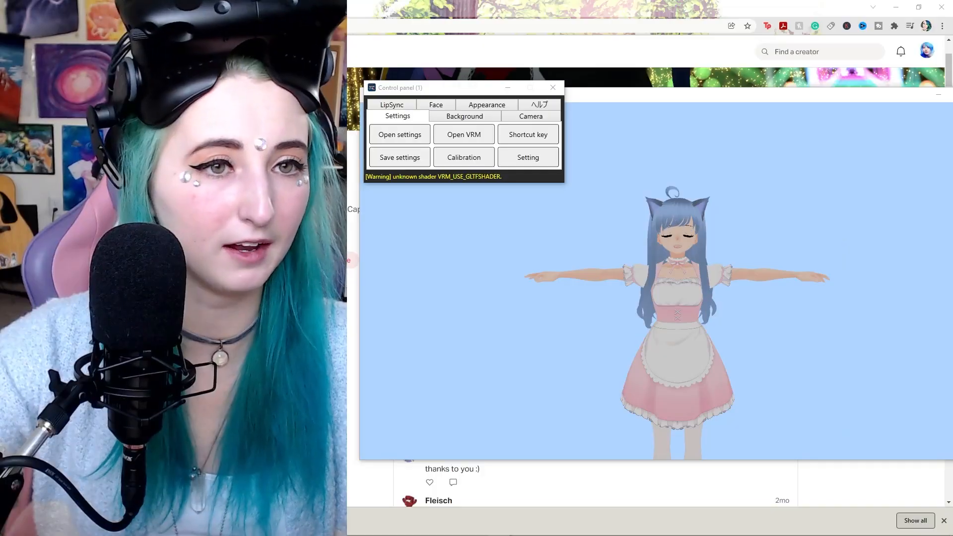
left_click(540, 159)
left_click_drag(551, 47, 733, 25)
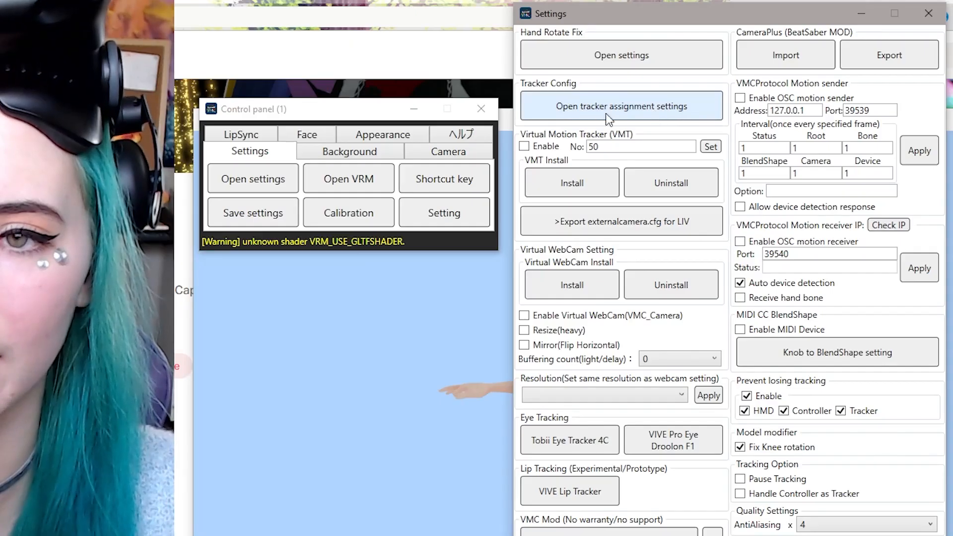
left_click(609, 119)
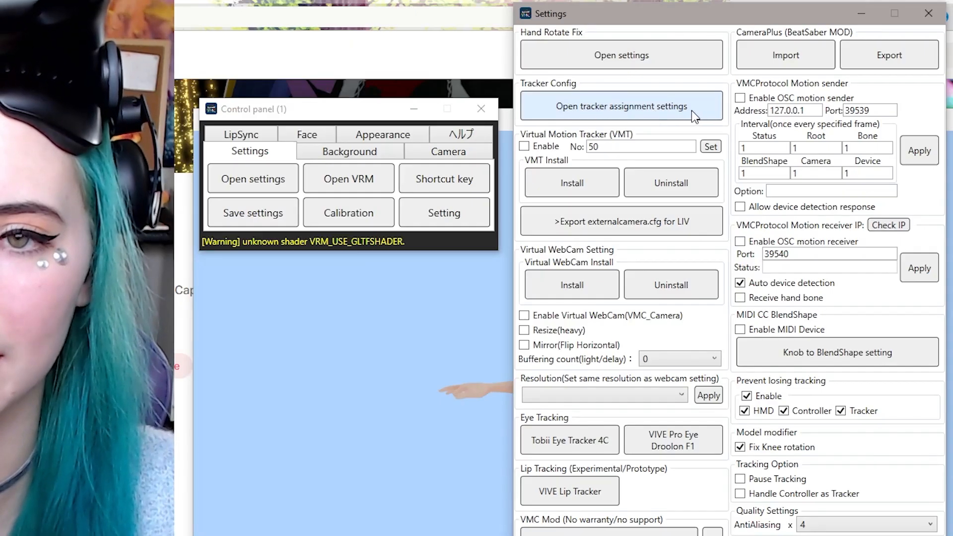
left_click_drag(92, 74, 604, 17)
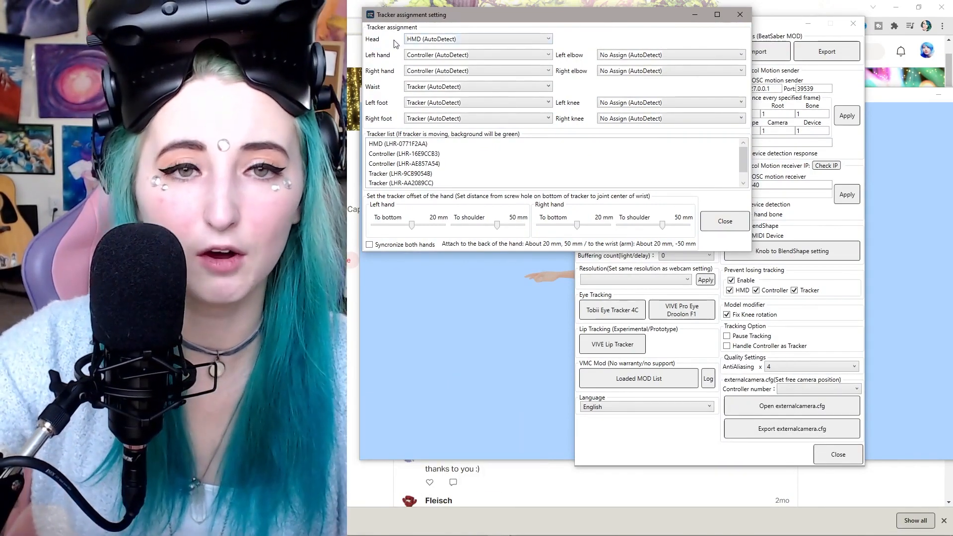
left_click(476, 39)
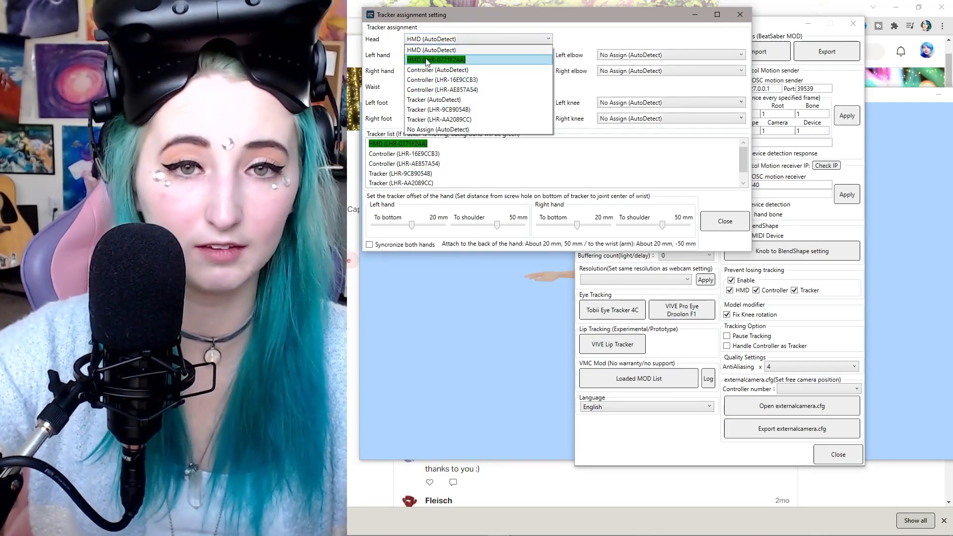
left_click(427, 61)
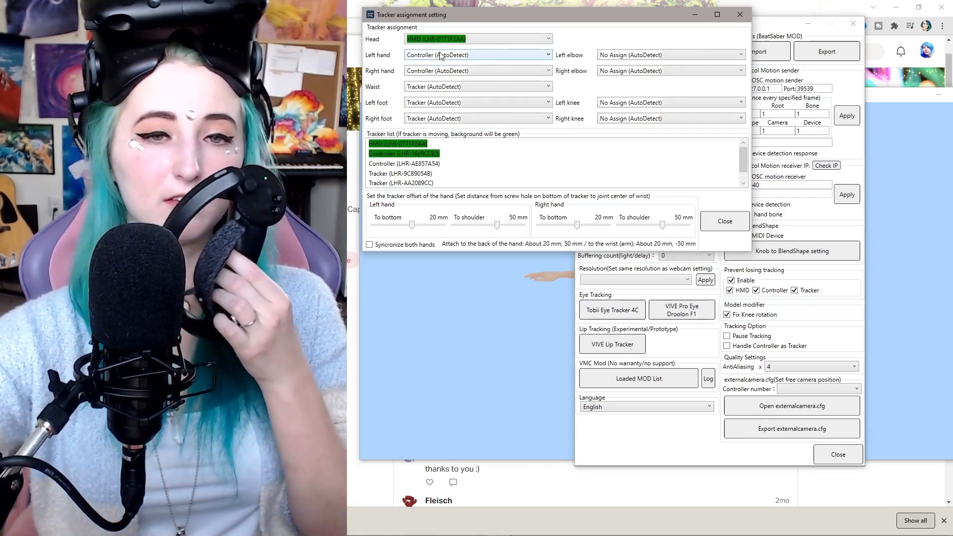
left_click(442, 56)
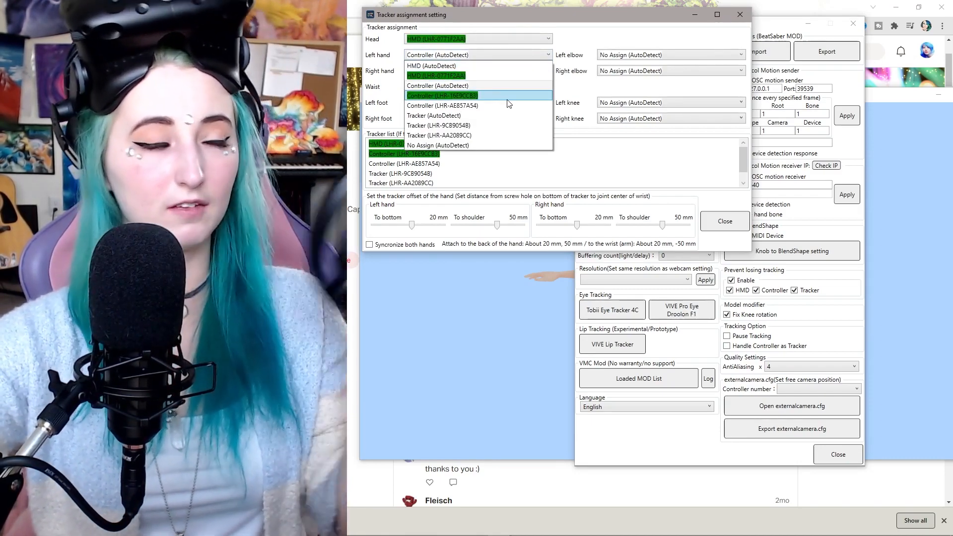
left_click(472, 99)
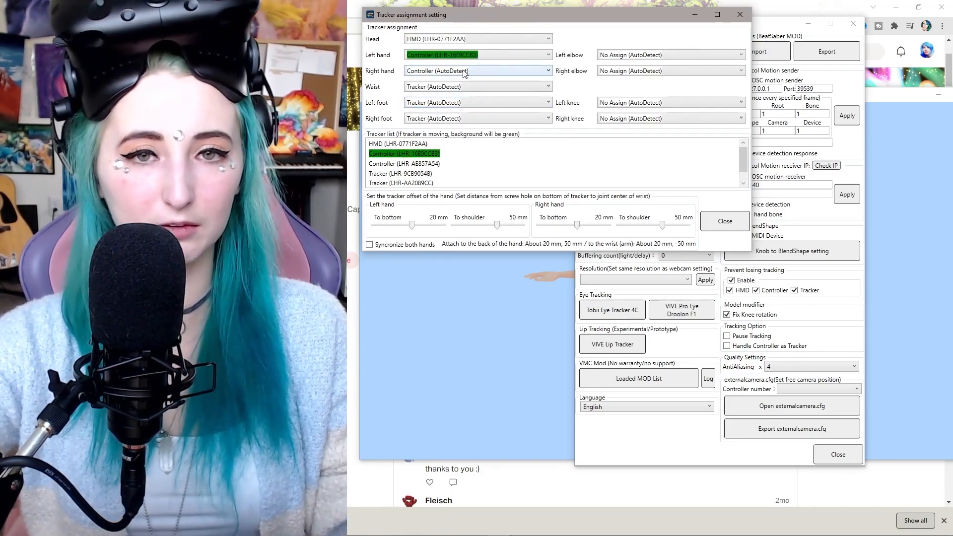
left_click(465, 72)
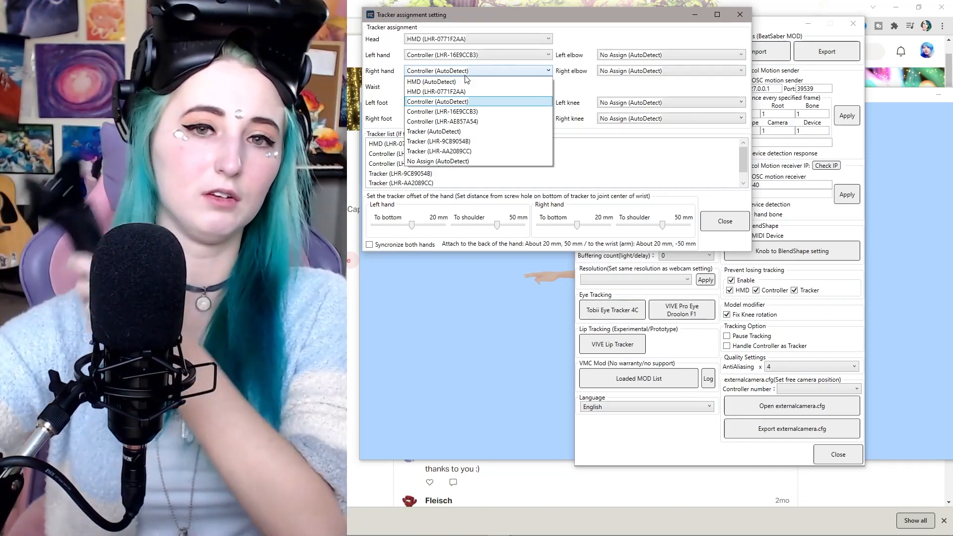
left_click(469, 122)
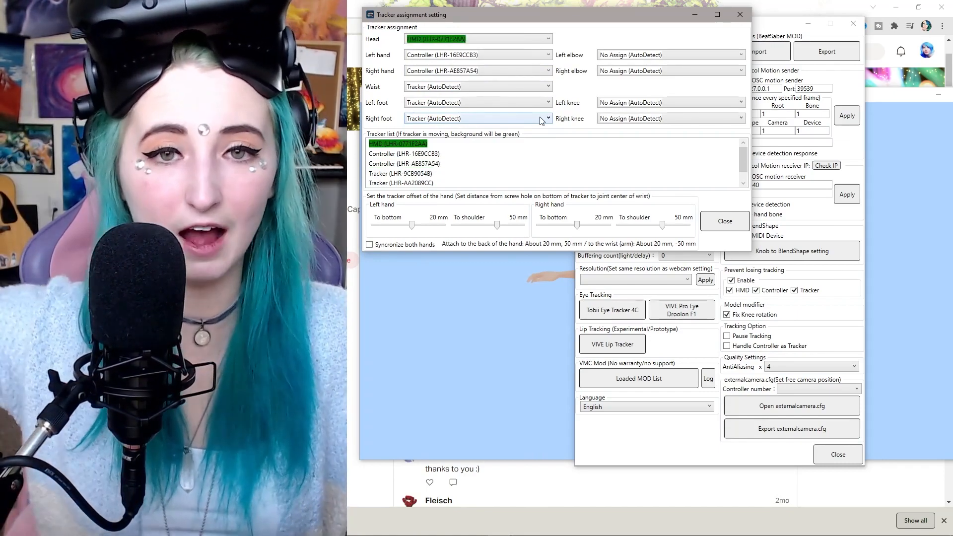
Set the waist, left foot and right foot tracker assignments to No Assign (AutoDetect) for half-body tracking
left_click(454, 87)
left_click(455, 96)
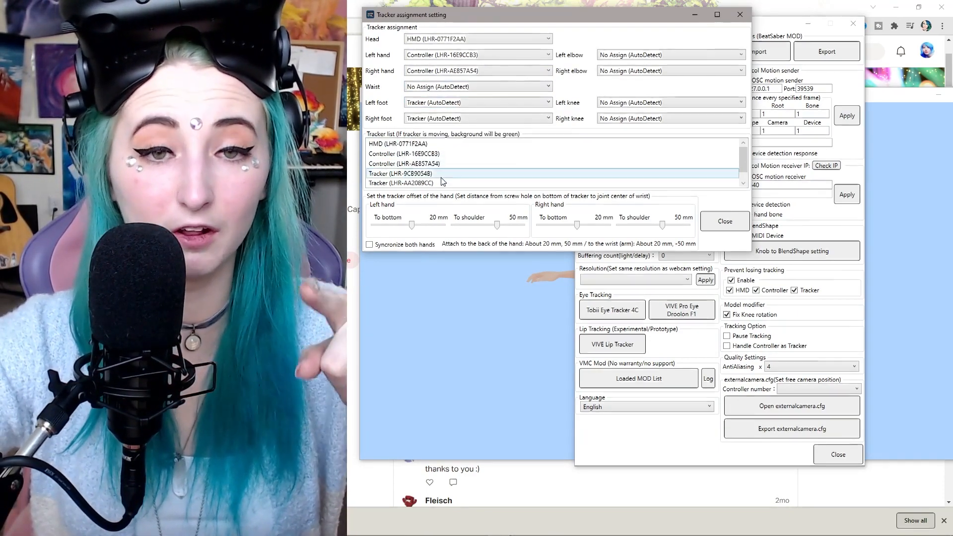
left_click(456, 103)
left_click(447, 193)
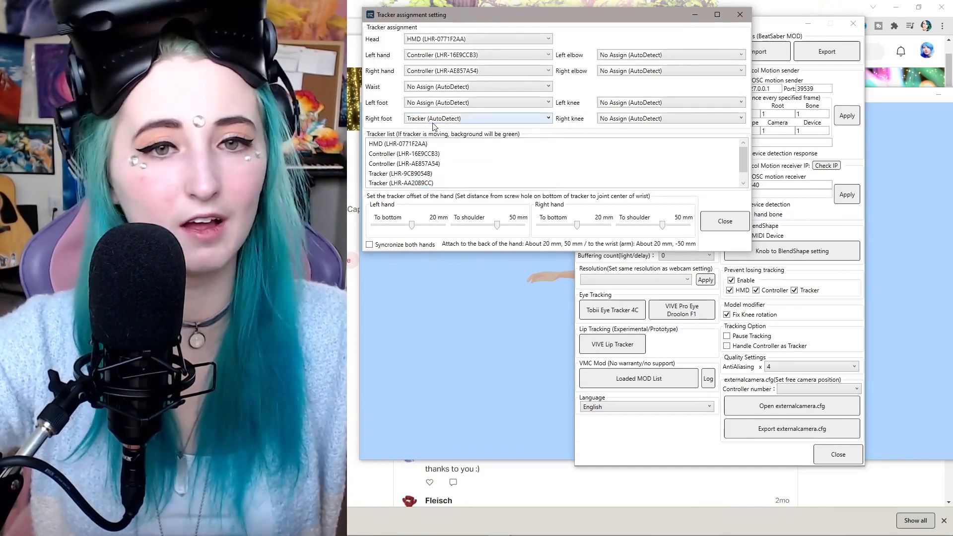
left_click(433, 119)
left_click(447, 209)
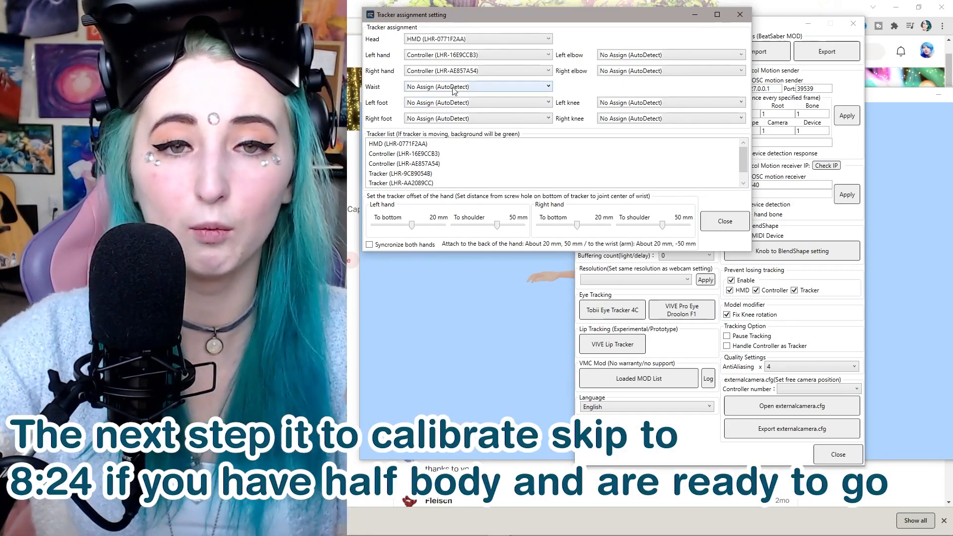
Assign the waist to Tracker (LHR-AA2089CC) and the left foot to Tracker (LHR-9CB9054B)
left_click(454, 87)
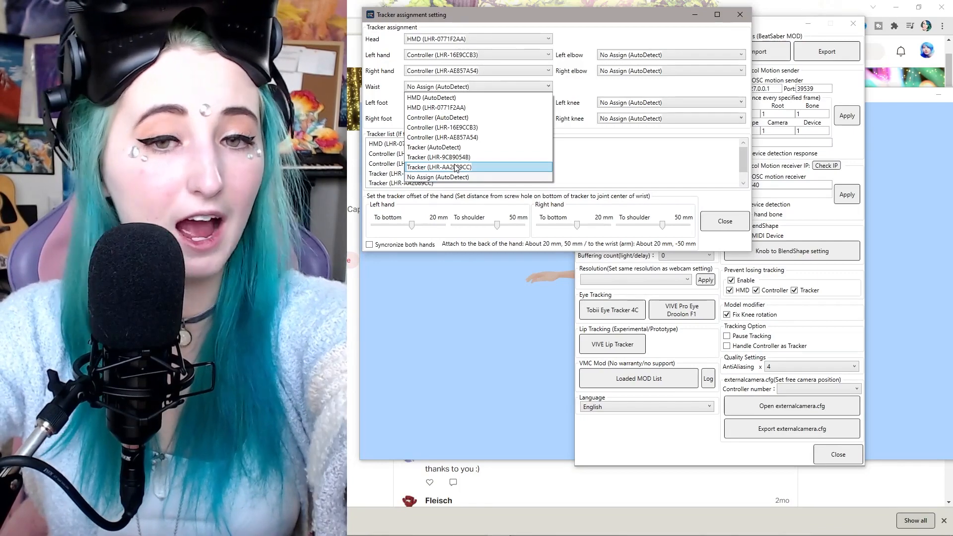
left_click(456, 168)
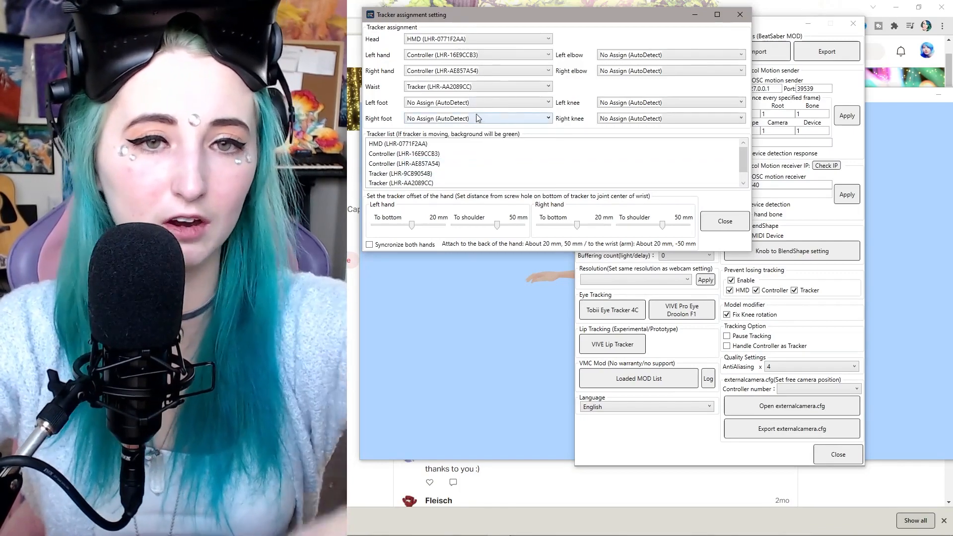
left_click(477, 102)
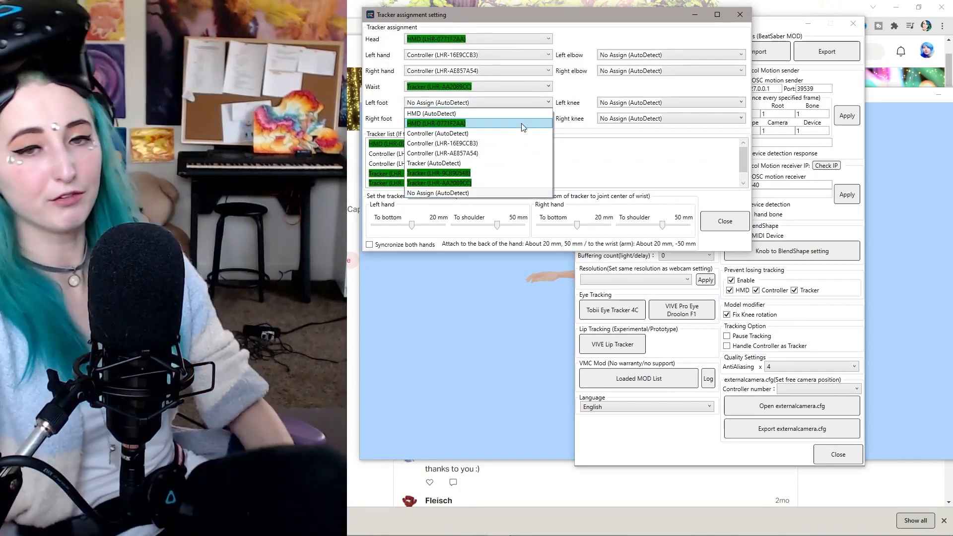
left_click(447, 173)
Reopen the tracker assignment to refresh its device list, assign the right foot to Tracker (LHR-5BDB9EFC), and close the settings
left_click(477, 118)
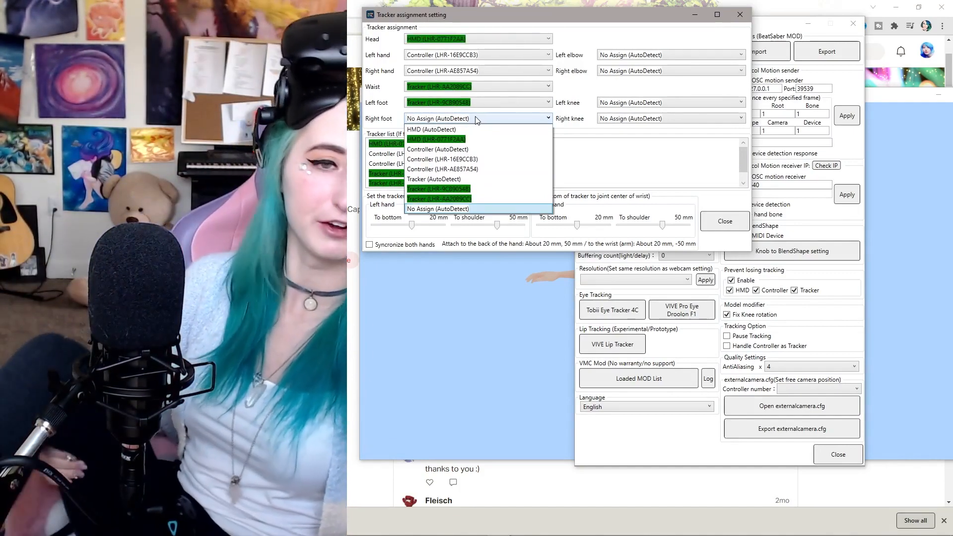
left_click(637, 158)
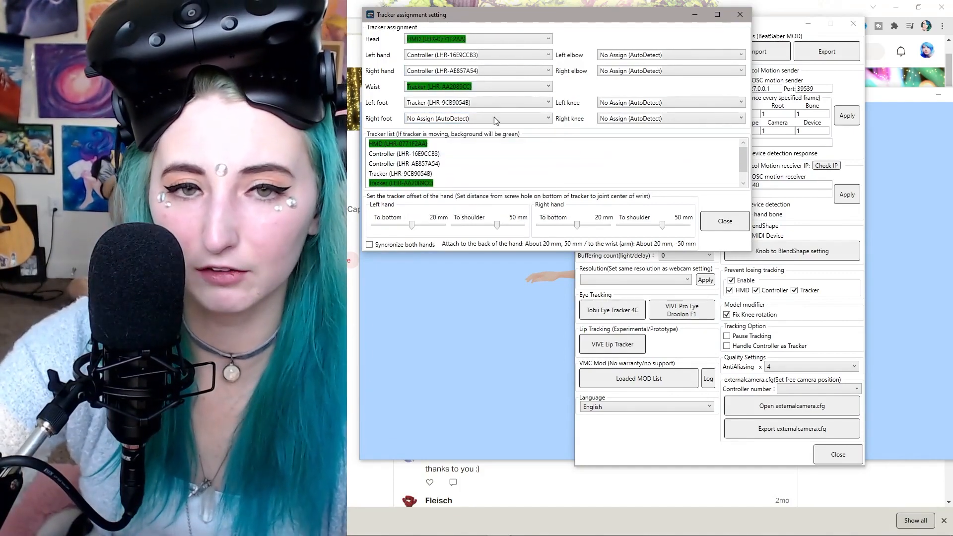
left_click(724, 221)
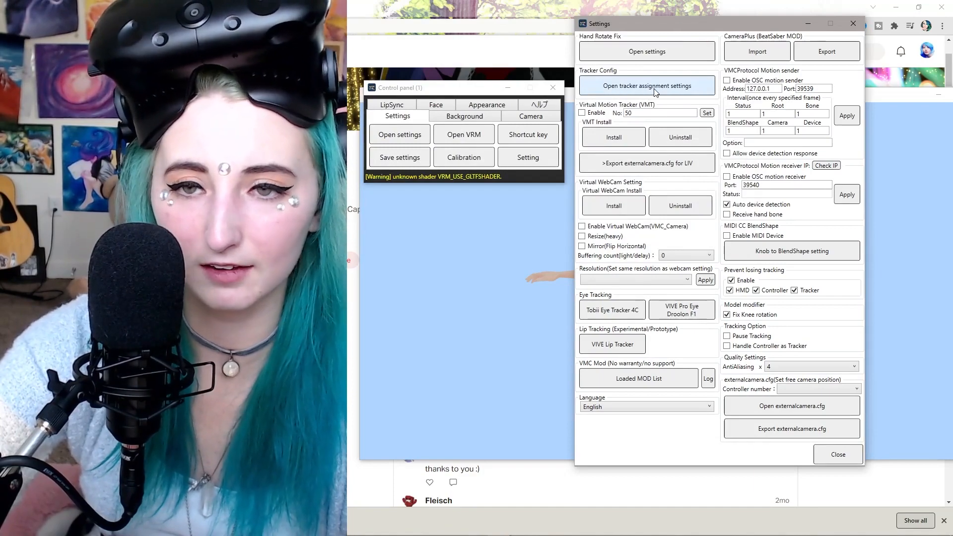
left_click(656, 87)
left_click_drag(672, 37, 624, 36)
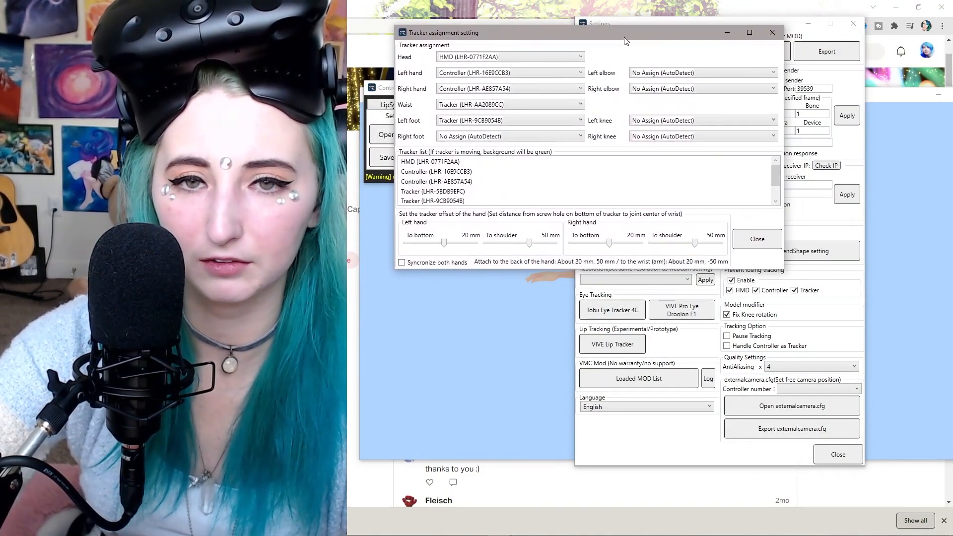
left_click(484, 136)
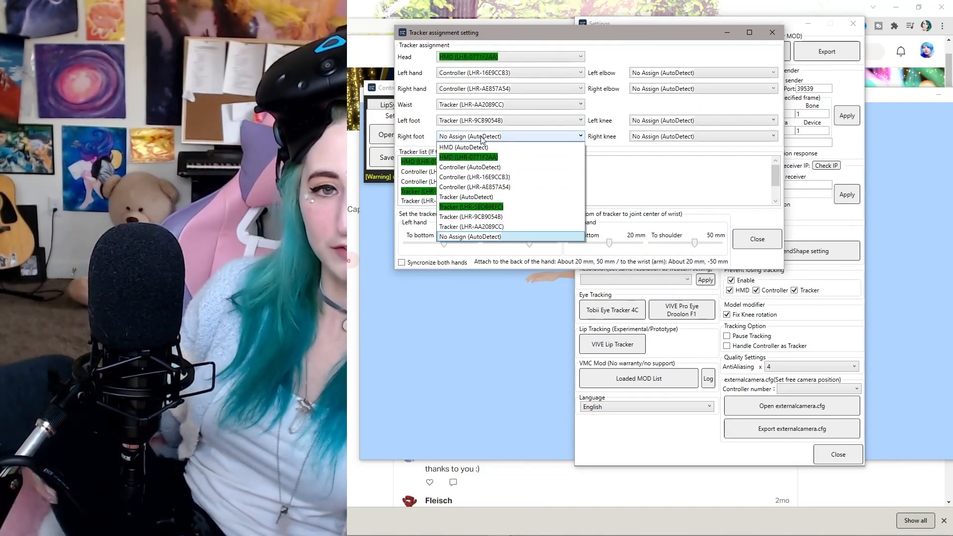
left_click(514, 206)
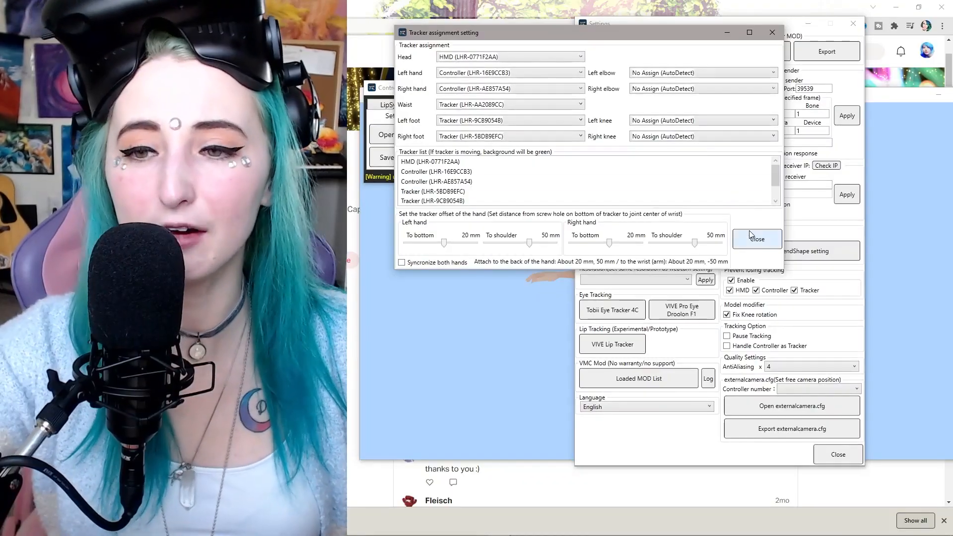
left_click(751, 235)
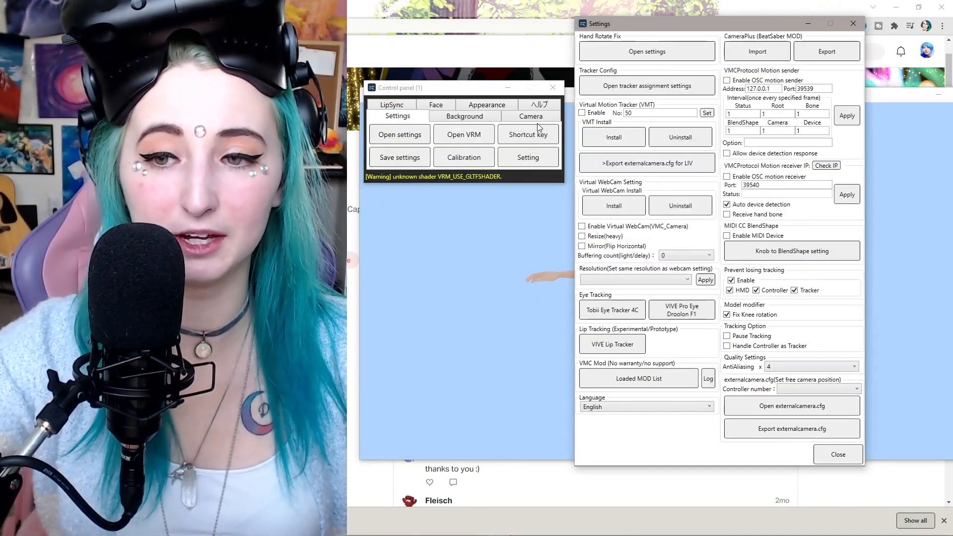
left_click(854, 24)
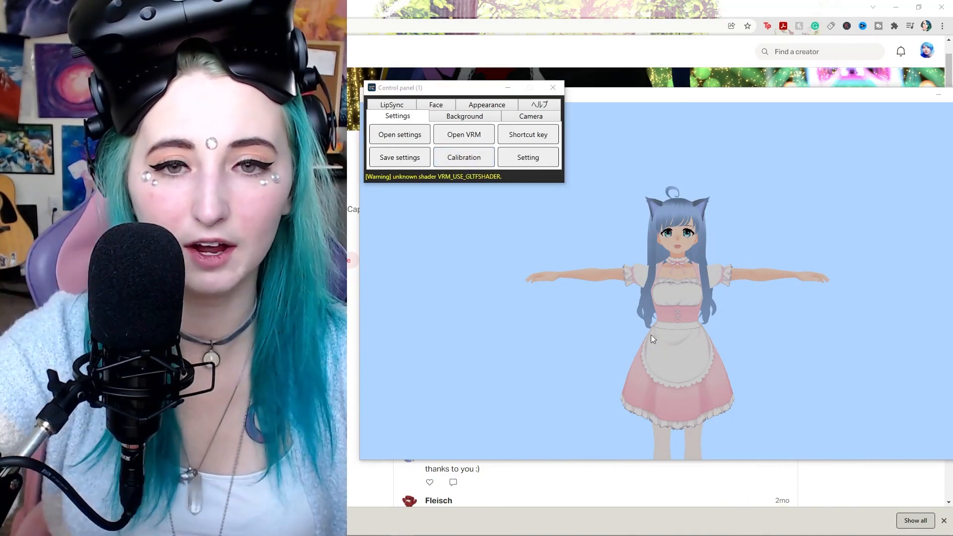
Calibrate the avatar's body tracking in Normal mode
left_click(473, 163)
left_click_drag(570, 114, 715, 76)
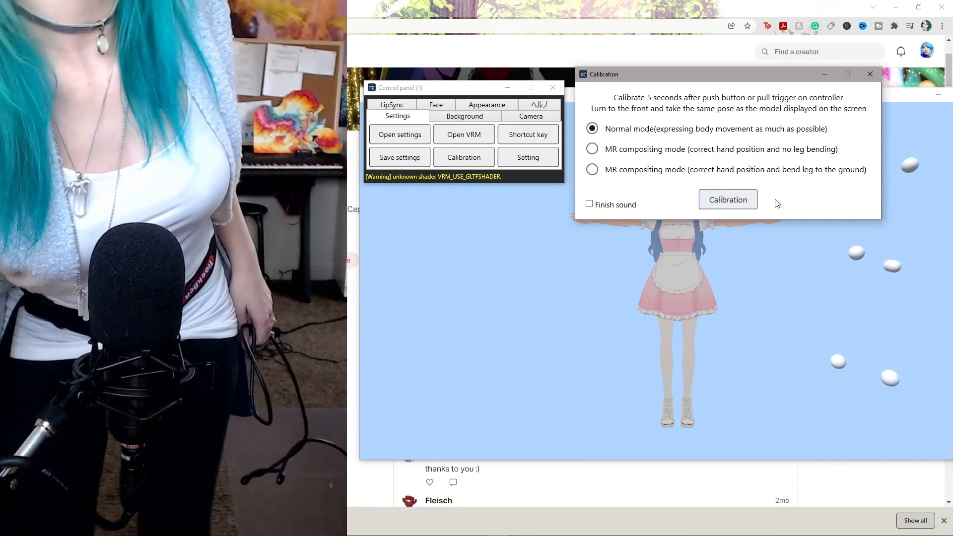
left_click(729, 194)
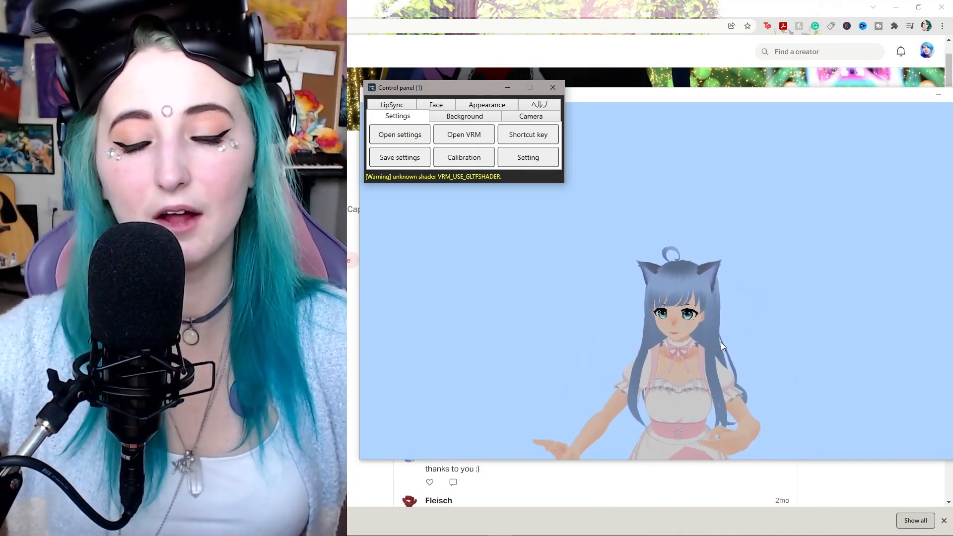
left_click(531, 115)
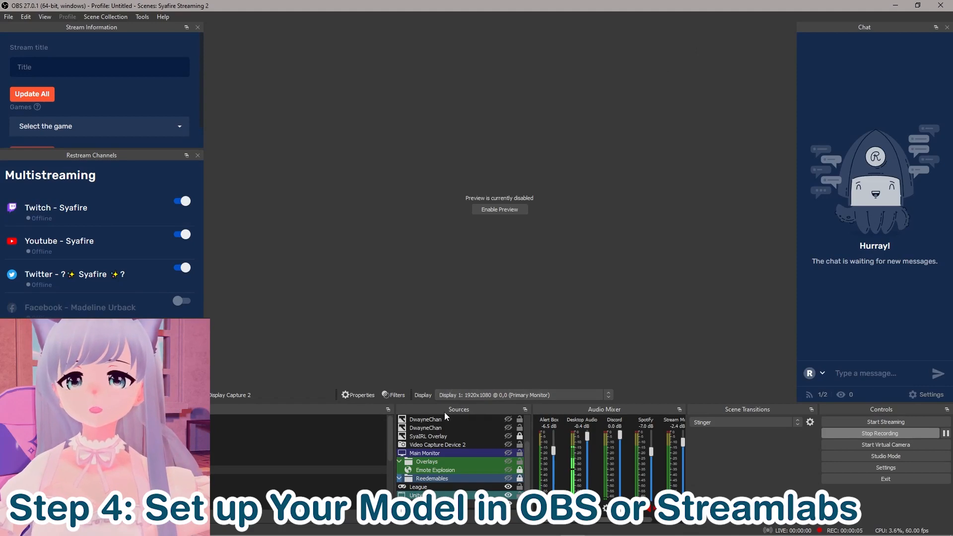
In OBS, add a new Game Capture source to the current scene
scroll(475, 450, "up", 2)
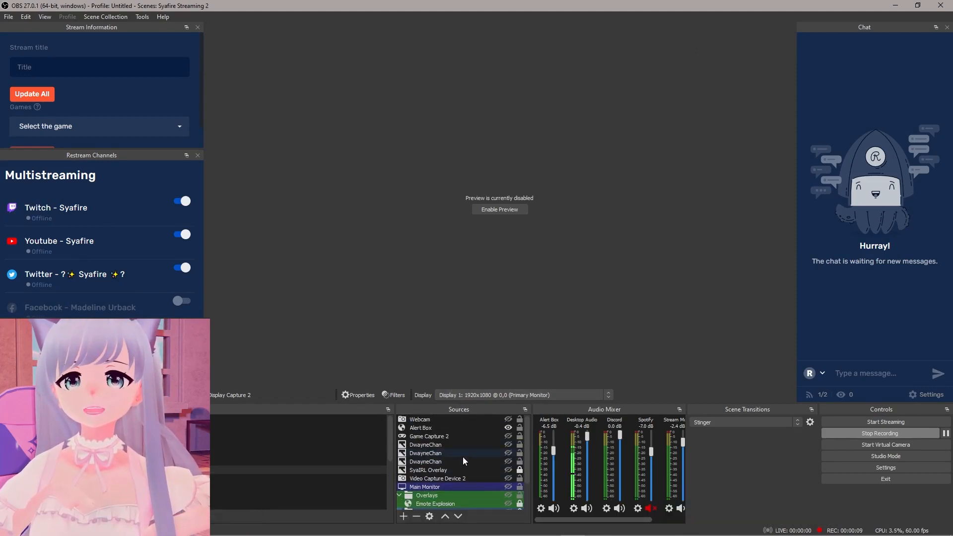
left_click(404, 517)
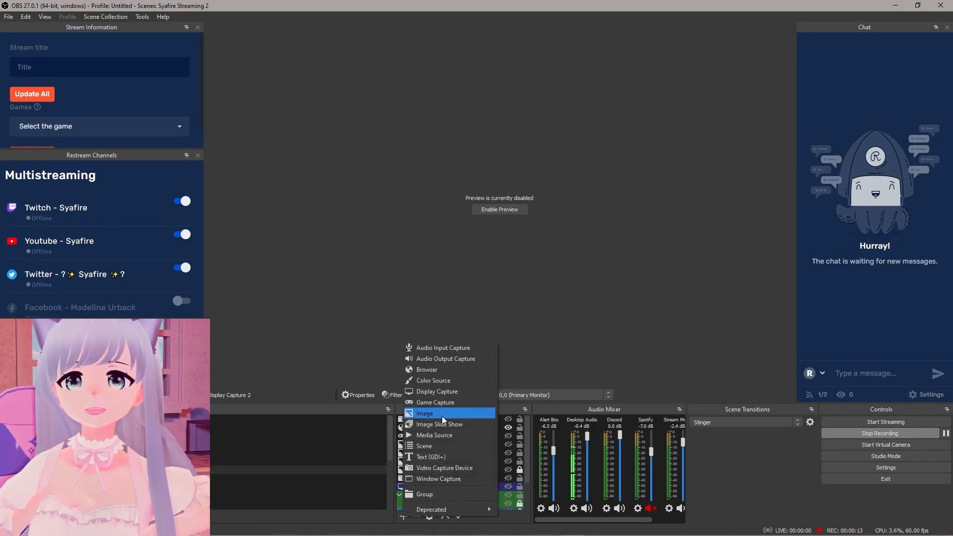
left_click(445, 403)
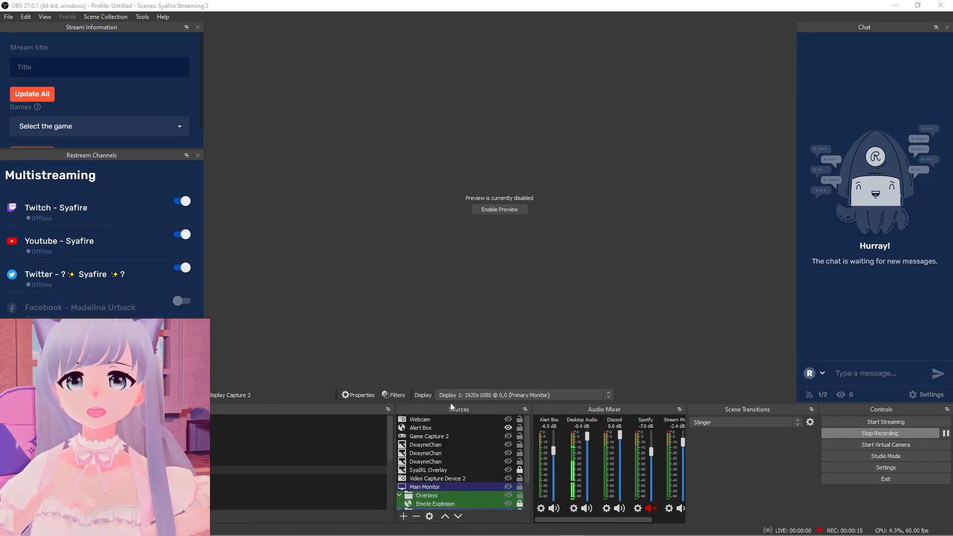
left_click(507, 341)
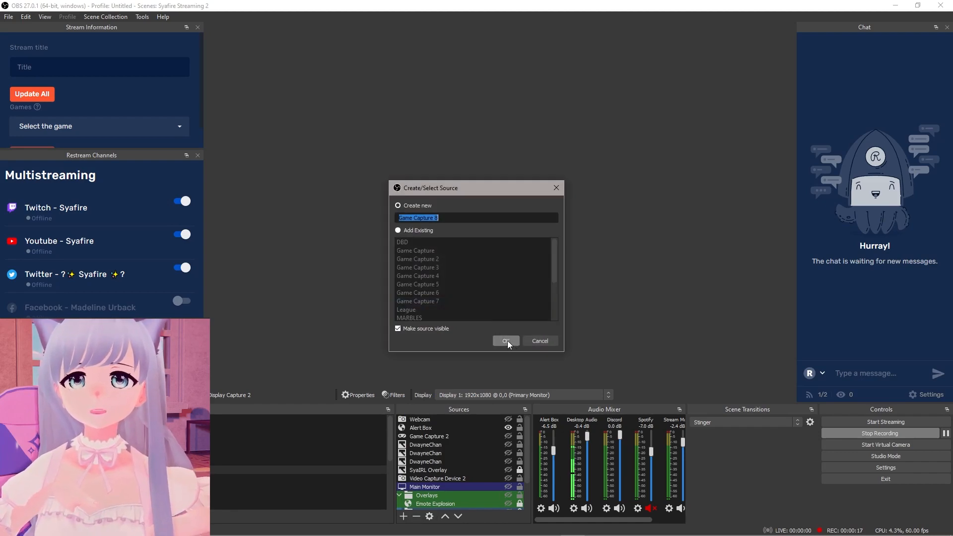
Set the game capture to Capture specific window, choose [VirtualMotionCaptureControlPanel.exe]: Settings as its window, and confirm the properties
left_click(413, 302)
left_click(400, 314)
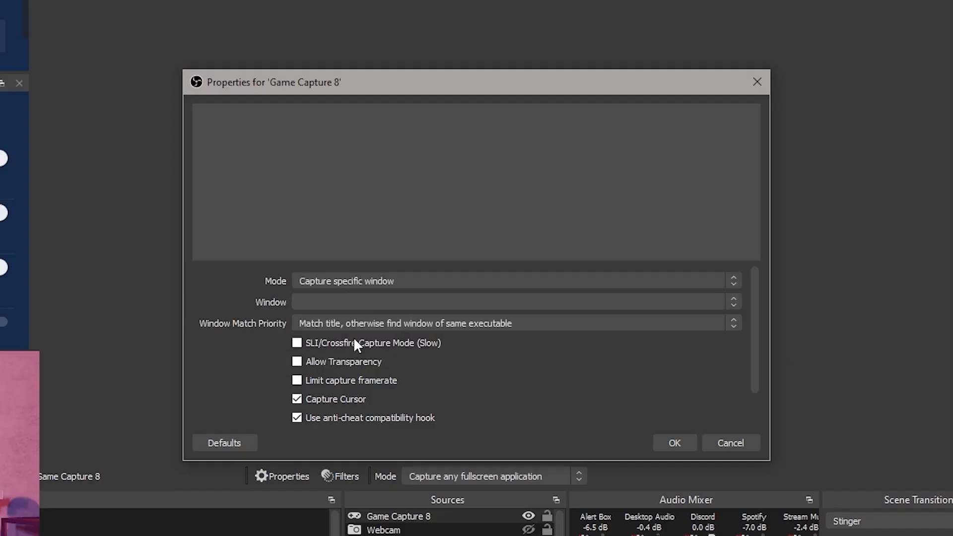
left_click(411, 288)
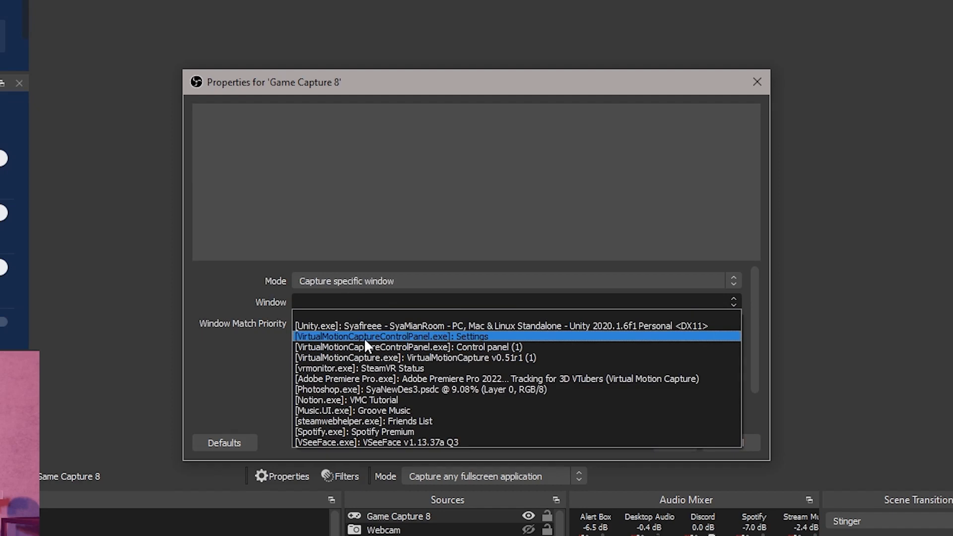
left_click(479, 336)
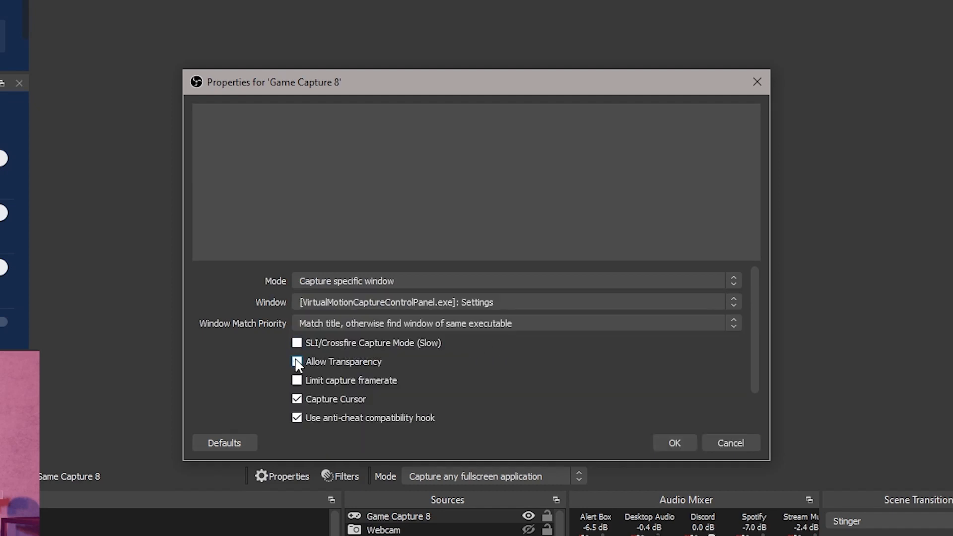
left_click(674, 441)
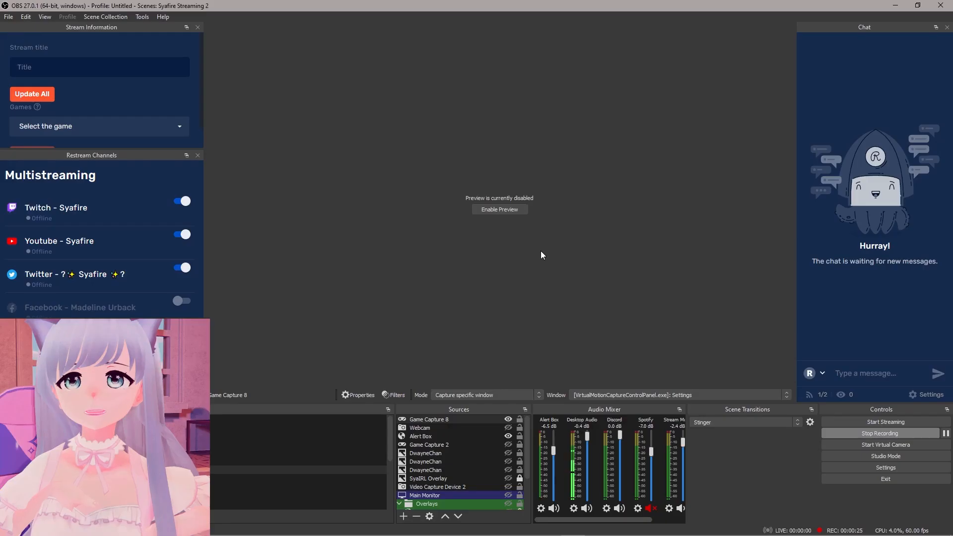
Switch to VirtualMotionCapture, bring its control panel over the avatar window, and set the avatar's background to green
left_click(524, 527)
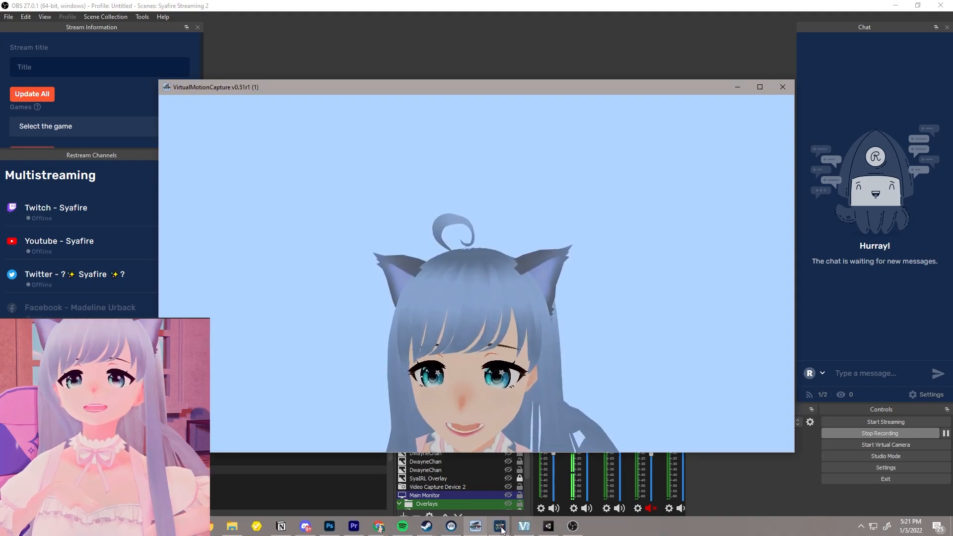
mouse_move(499, 527)
left_click(474, 484)
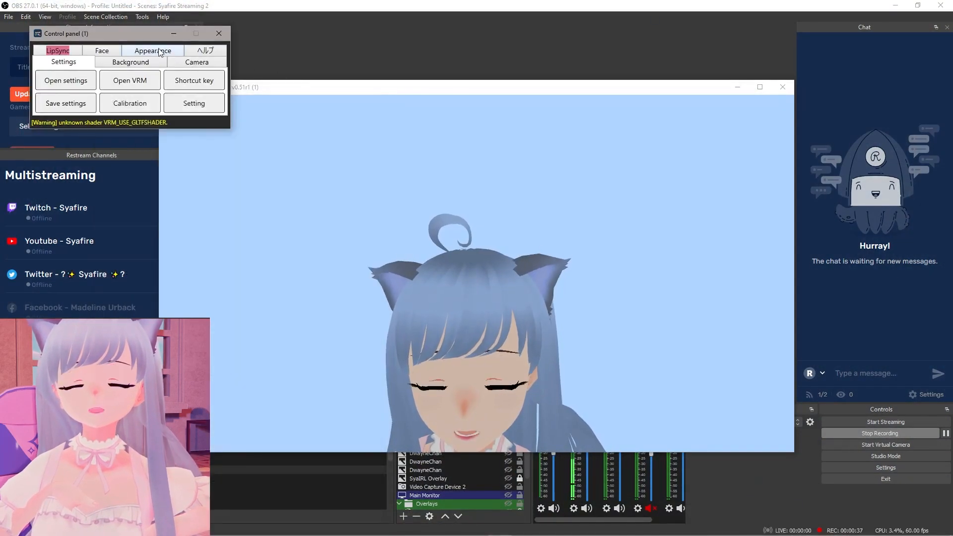
left_click_drag(144, 37, 527, 75)
left_click(516, 98)
left_click(438, 116)
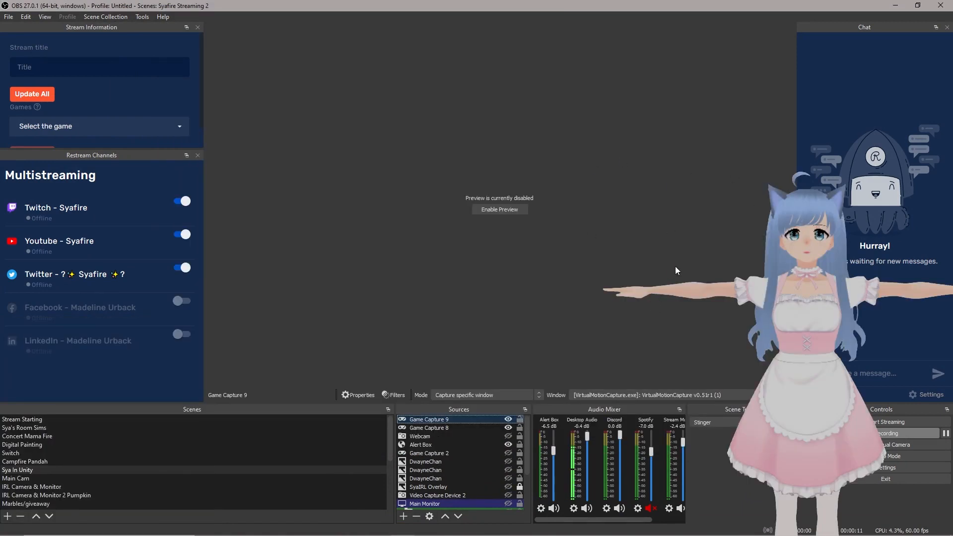
Add a second Chroma Key filter to the Game Capture 9 source in OBS and disable the original Chroma Key filter
right_click(416, 419)
left_click(447, 405)
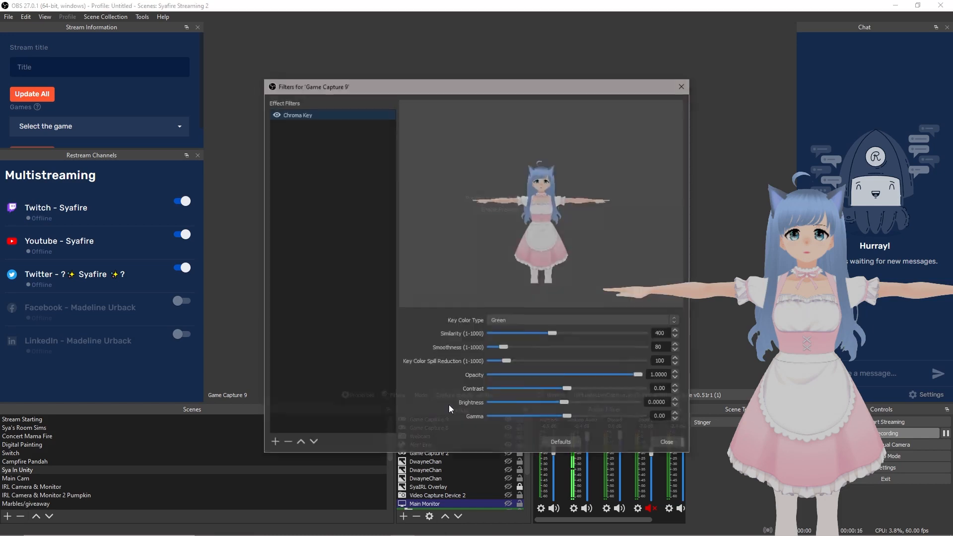
left_click(274, 442)
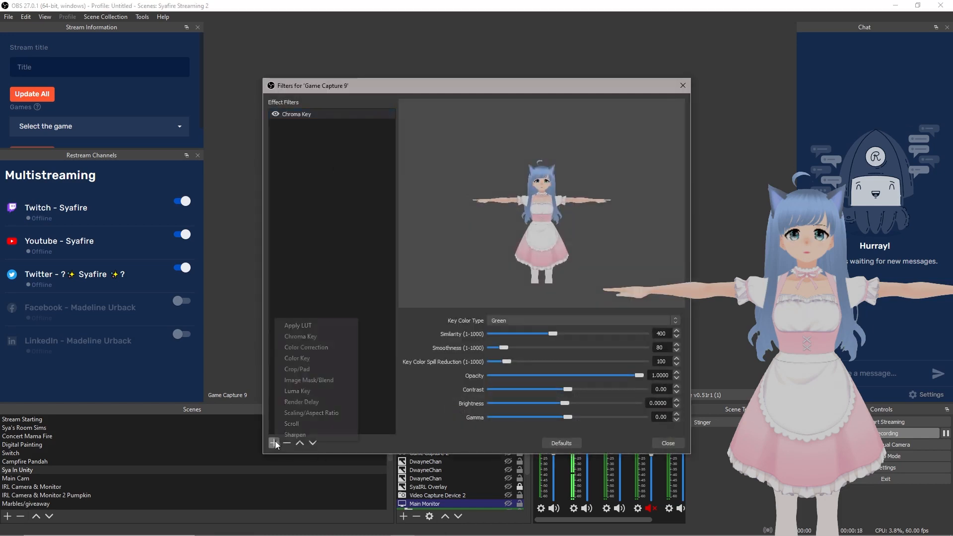
left_click(311, 337)
key("Return")
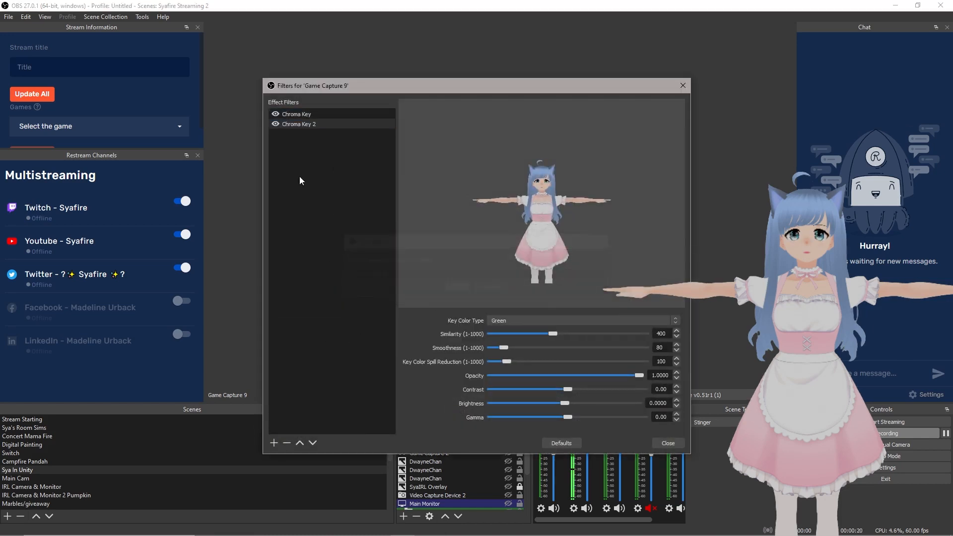
left_click(300, 116)
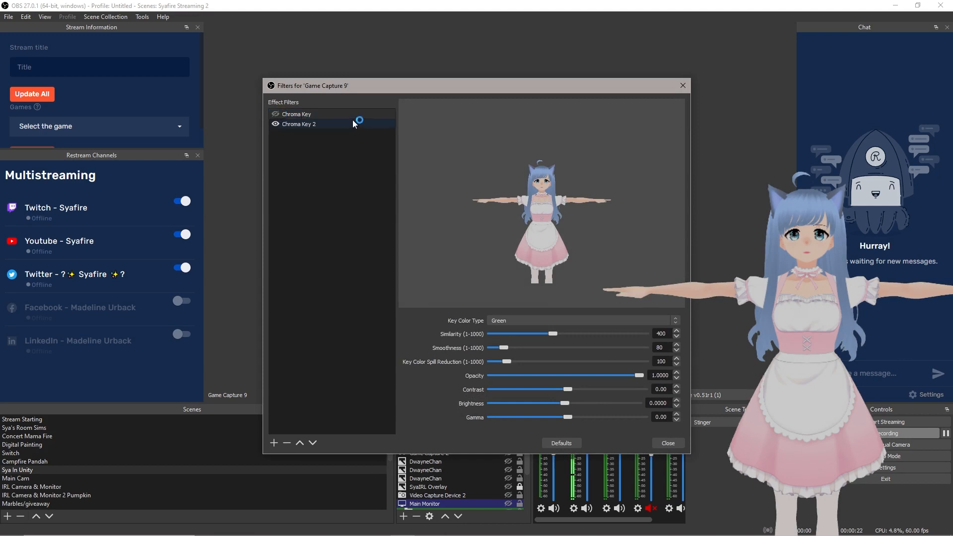
key("Escape")
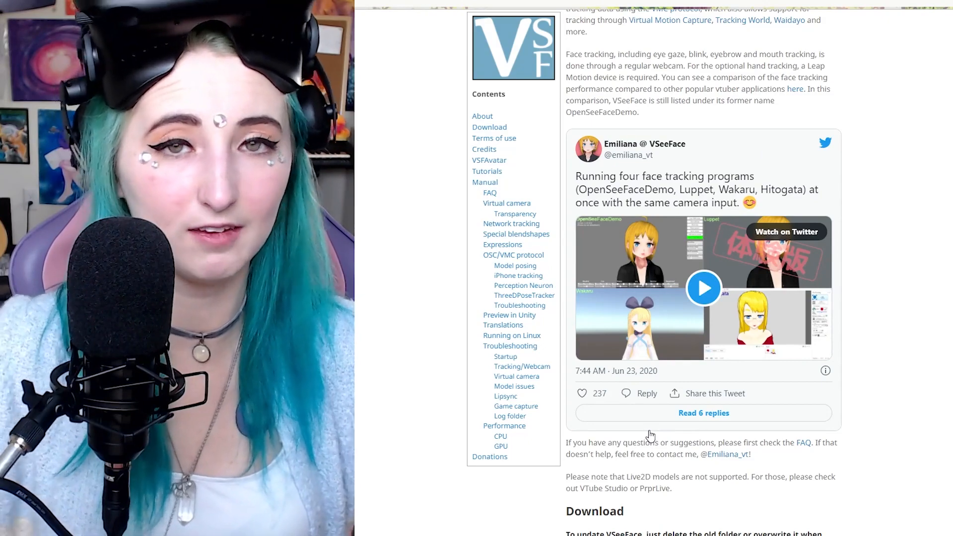
Find the v1.13.37a download on the VSeeFace website and launch the installed VSeeFace.exe
scroll(682, 455, "down", 3)
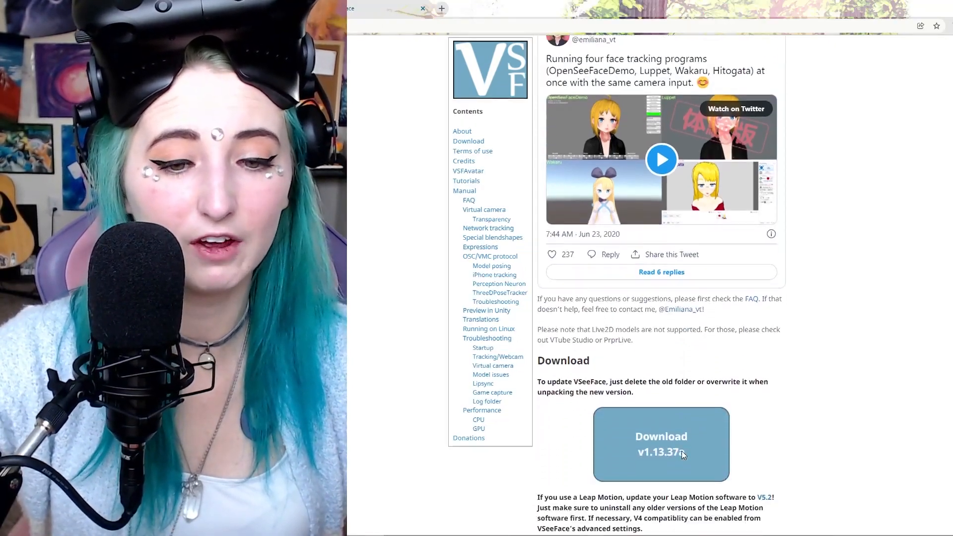
scroll(692, 385, "down", 1)
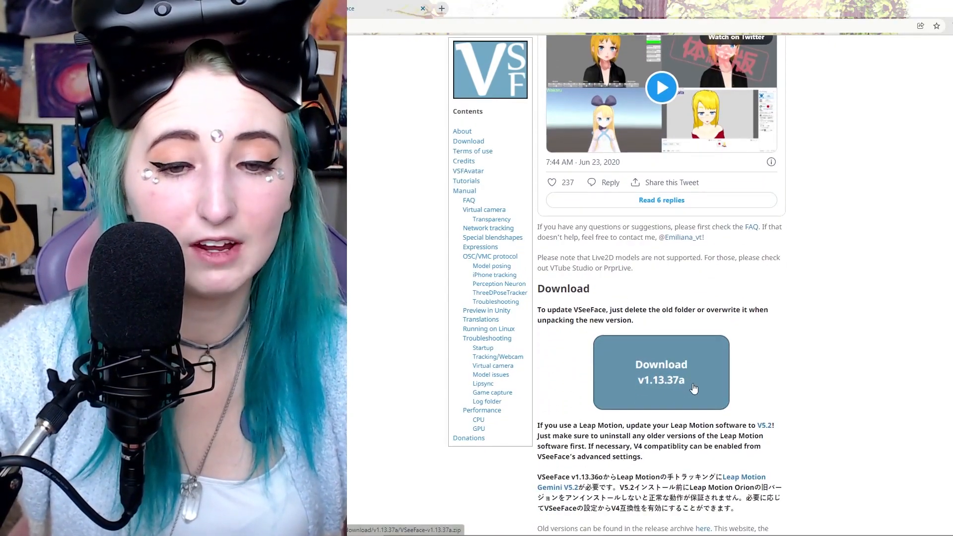
scroll(693, 388, "down", 1)
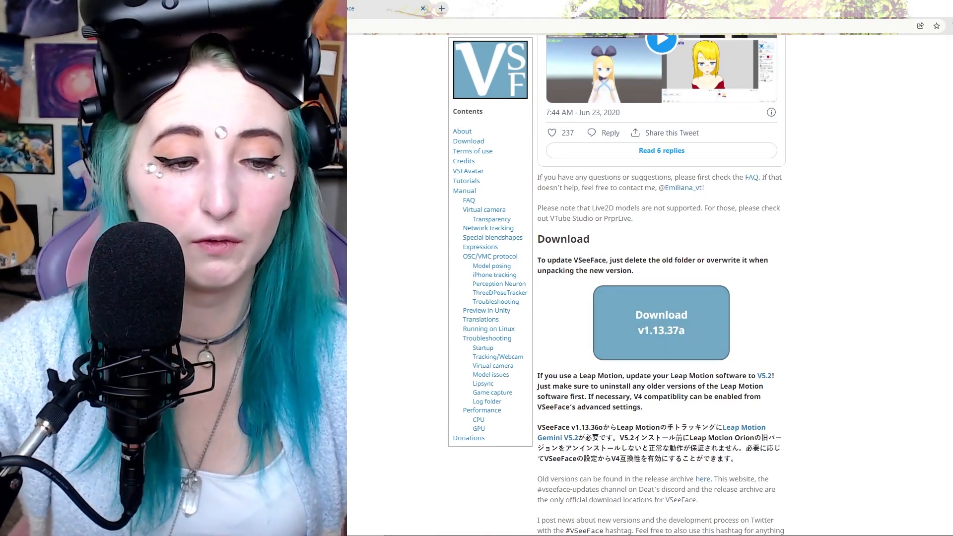
key("super")
type("vsee")
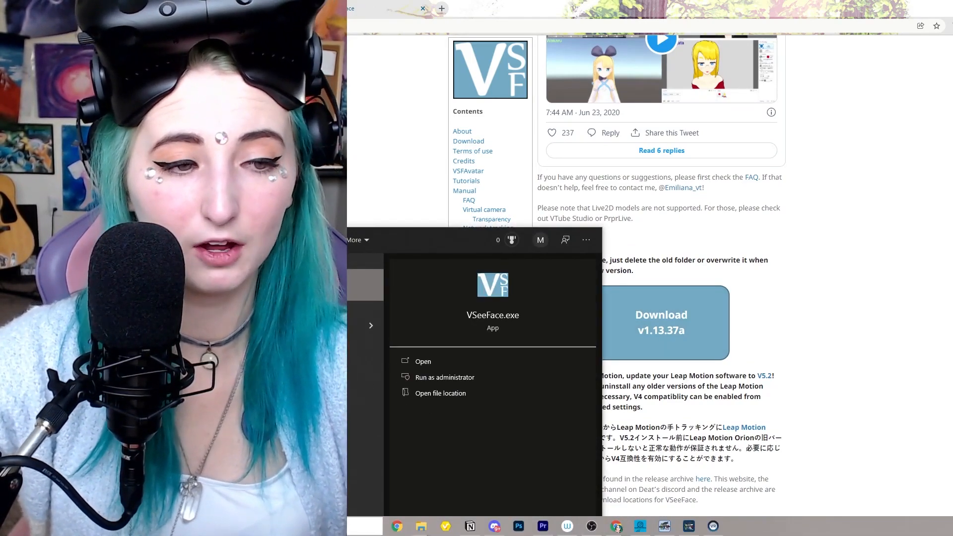
key("Return")
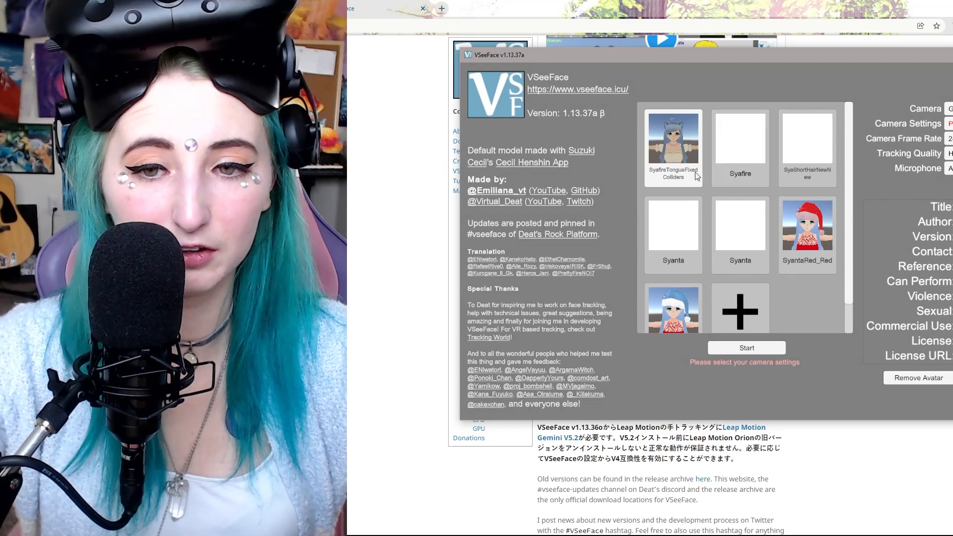
scroll(754, 290, "down", 1)
left_click(746, 284)
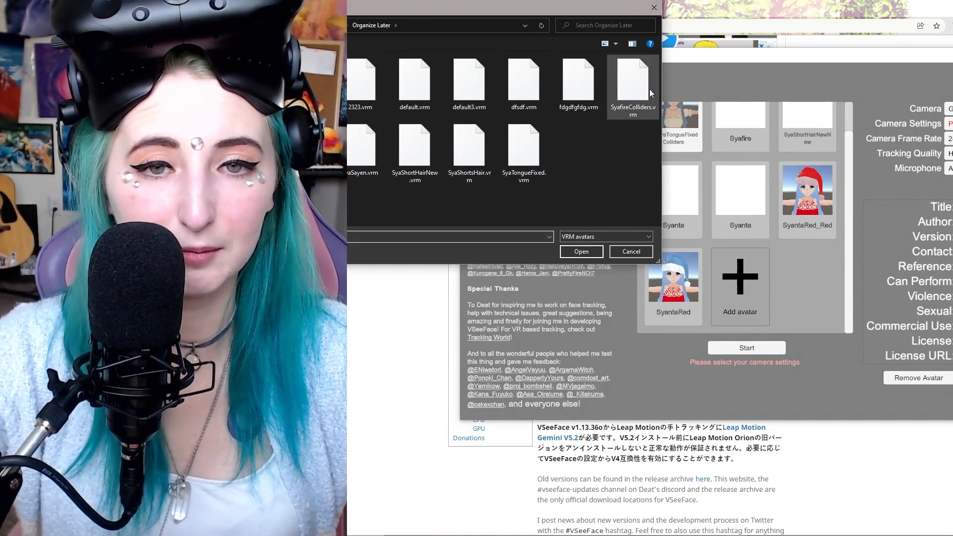
left_click(639, 254)
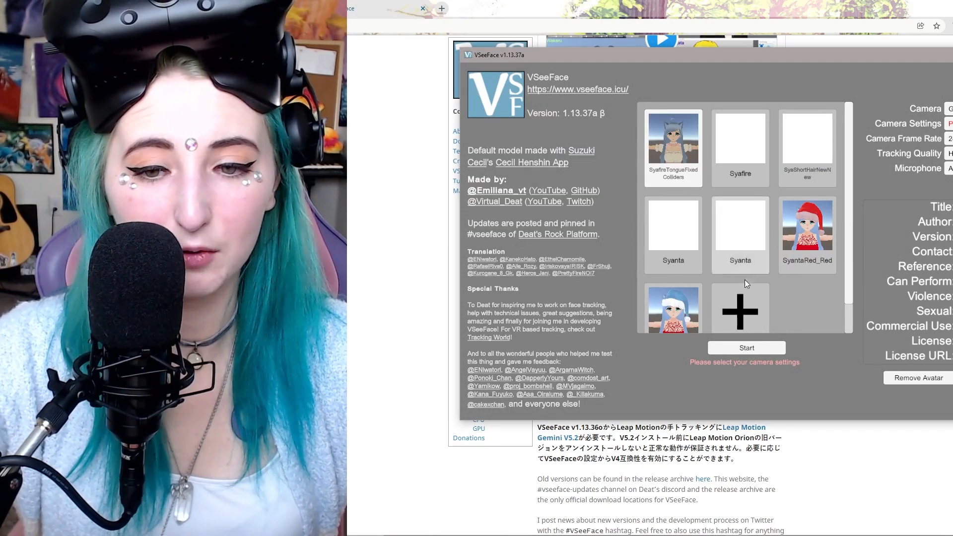
Start VSeeFace with the SyafireTongueFixedColliders avatar and open the general settings
left_click(755, 350)
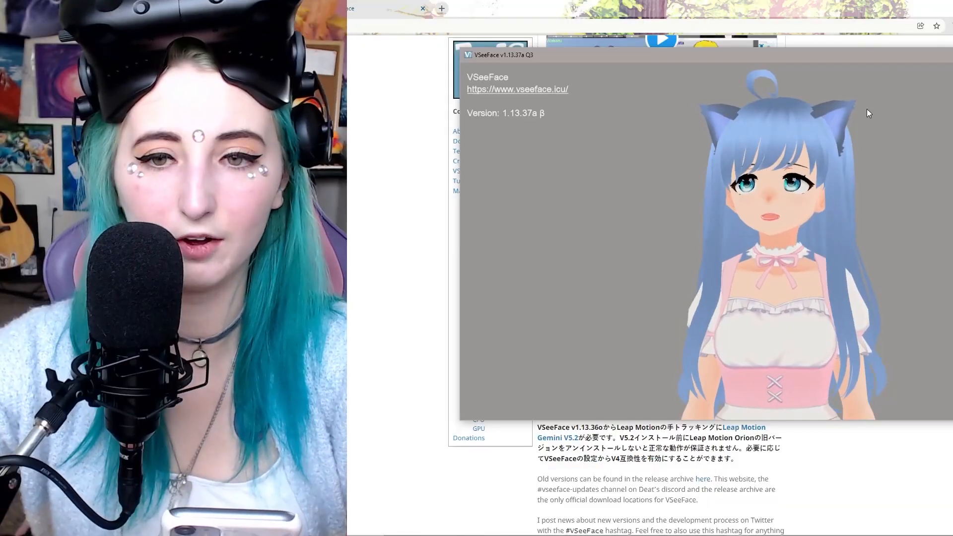
left_click_drag(813, 57, 733, 66)
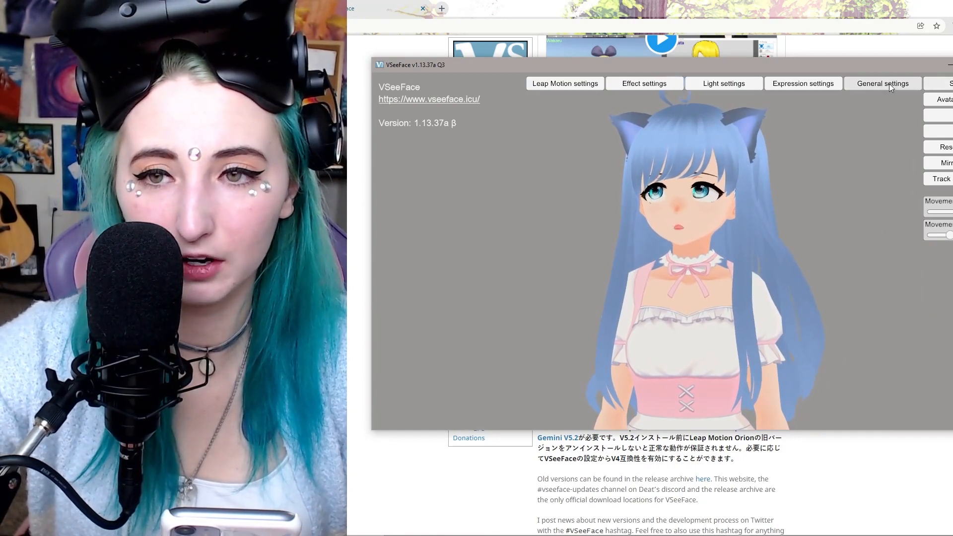
left_click(889, 83)
Examine the iPhone tracking receiver and OSC/VMC protocol options in the general settings, and highlight the OSC/VMC sending port
left_click_drag(695, 133, 844, 113)
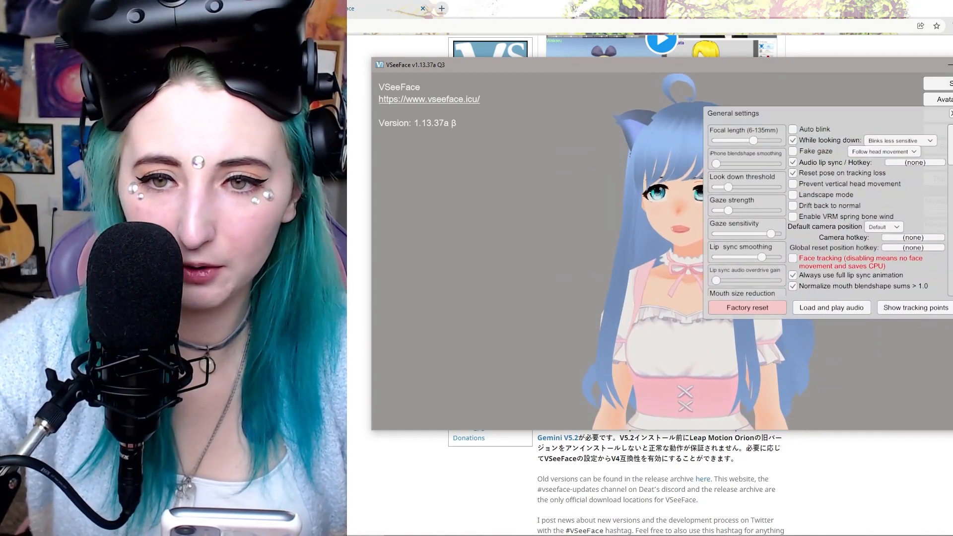
scroll(951, 218, "down", 10)
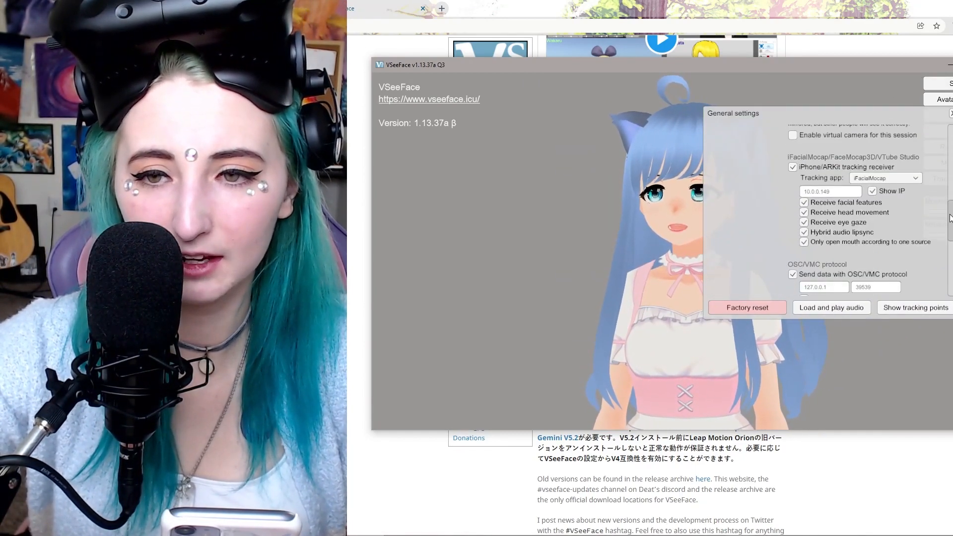
scroll(768, 176, "down", 5)
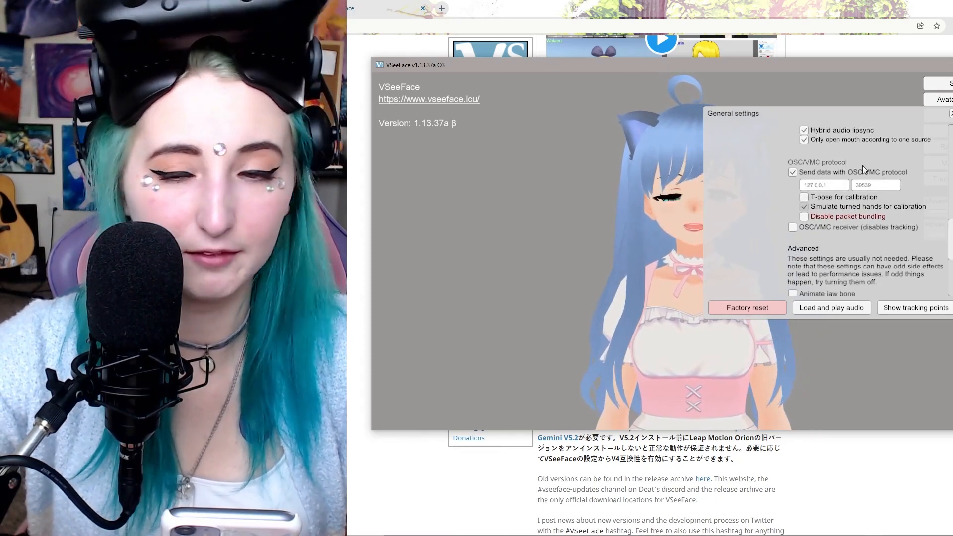
left_click_drag(861, 117, 903, 120)
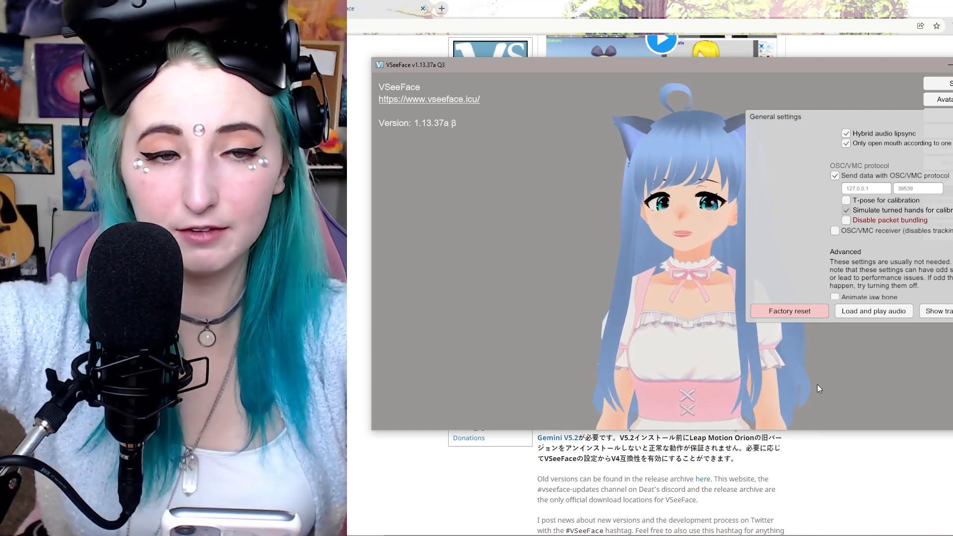
left_click(925, 190)
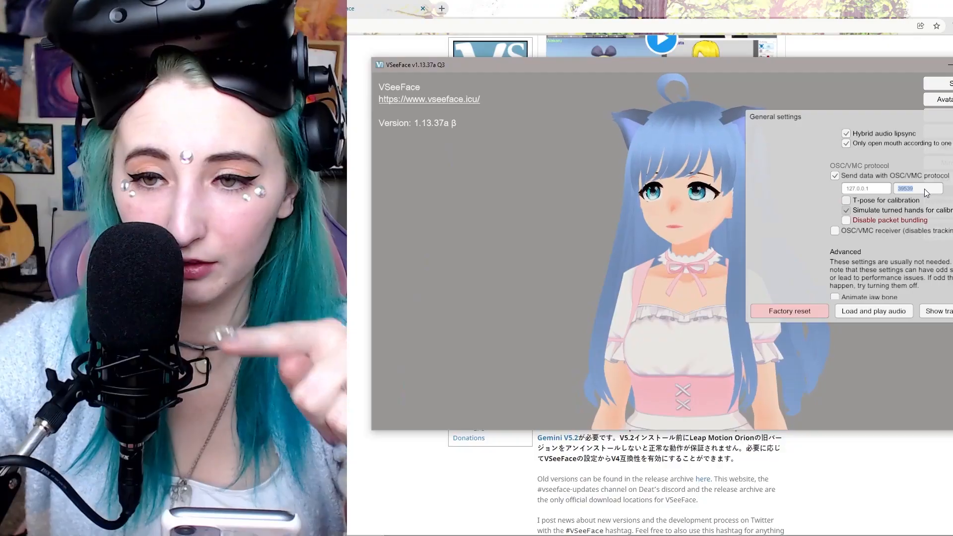
double_click(925, 189)
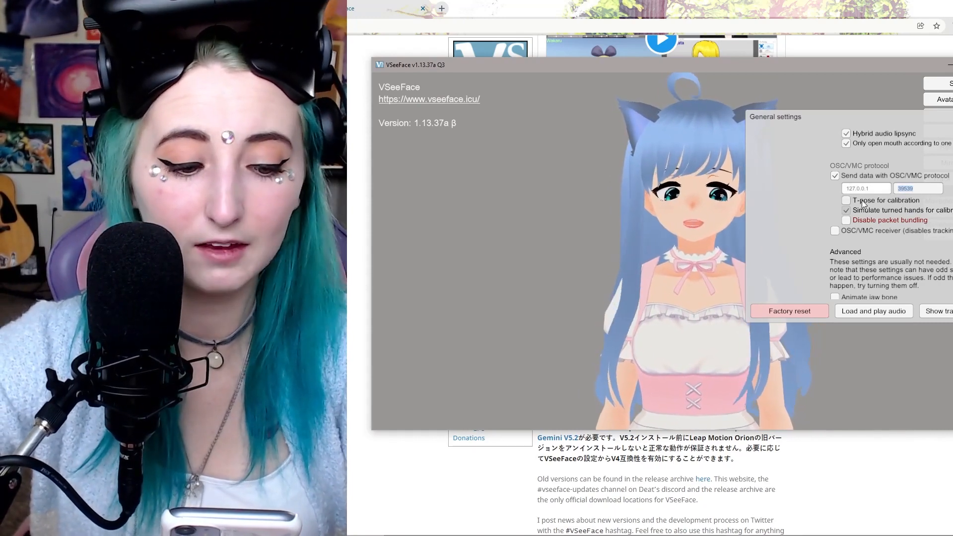
Switch to VirtualMotionCapture and open its detailed settings window from the control panel to reach the VMCProtocol motion receiver options
left_click(665, 527)
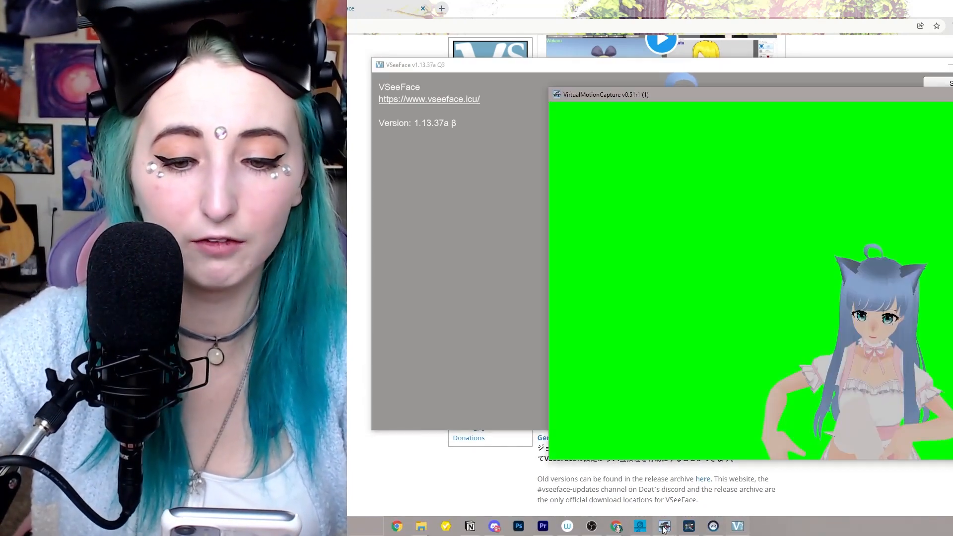
left_click_drag(951, 94, 836, 73)
mouse_move(709, 534)
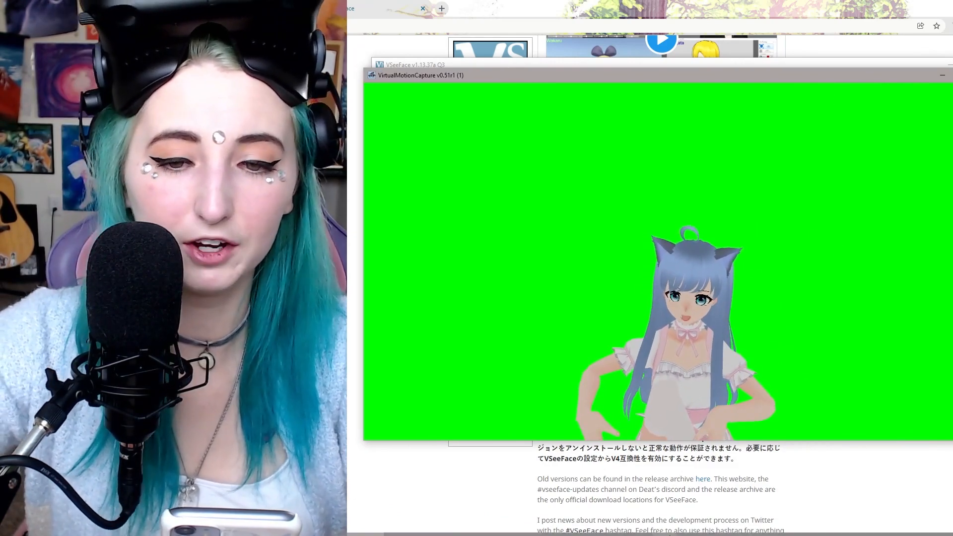
left_click(667, 531)
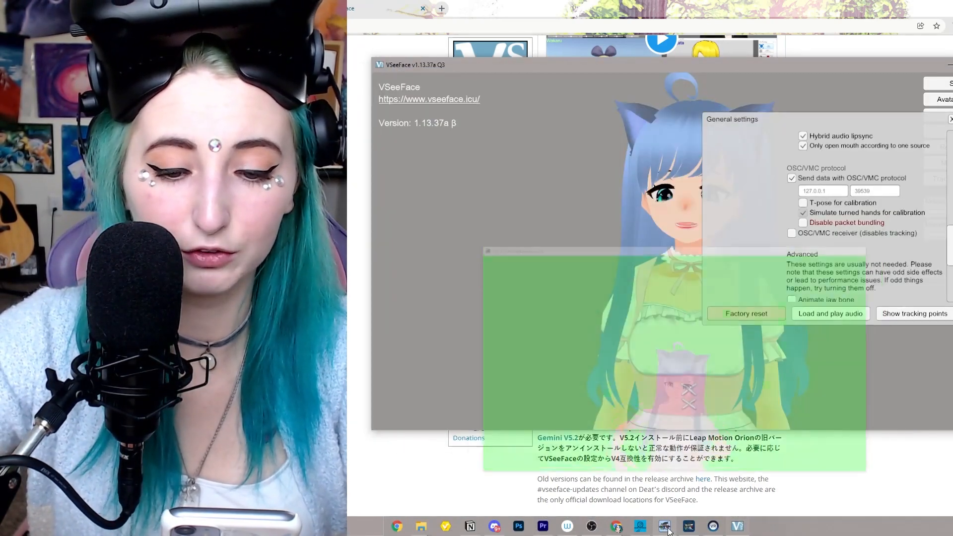
left_click(718, 504)
left_click_drag(651, 90, 691, 94)
left_click(635, 117)
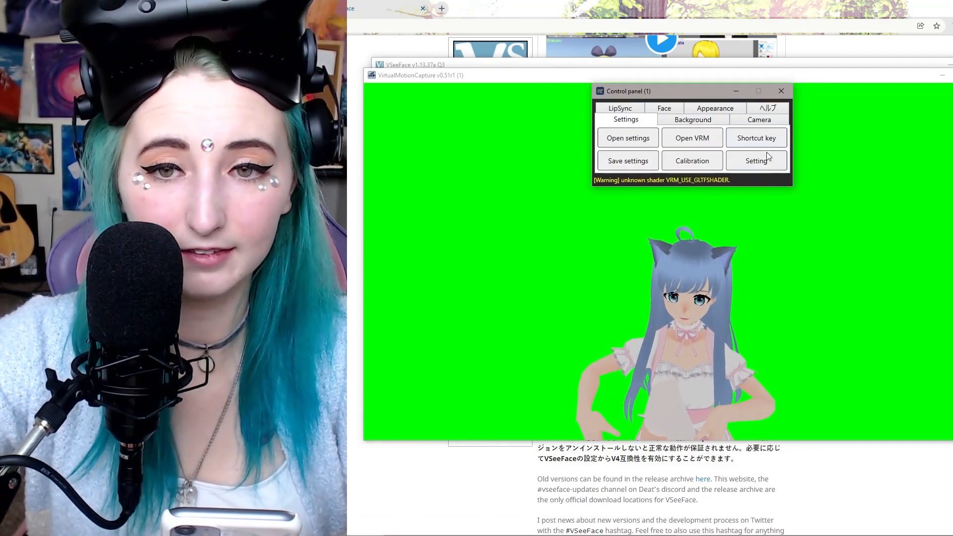
left_click(766, 165)
left_click_drag(475, 133, 659, 40)
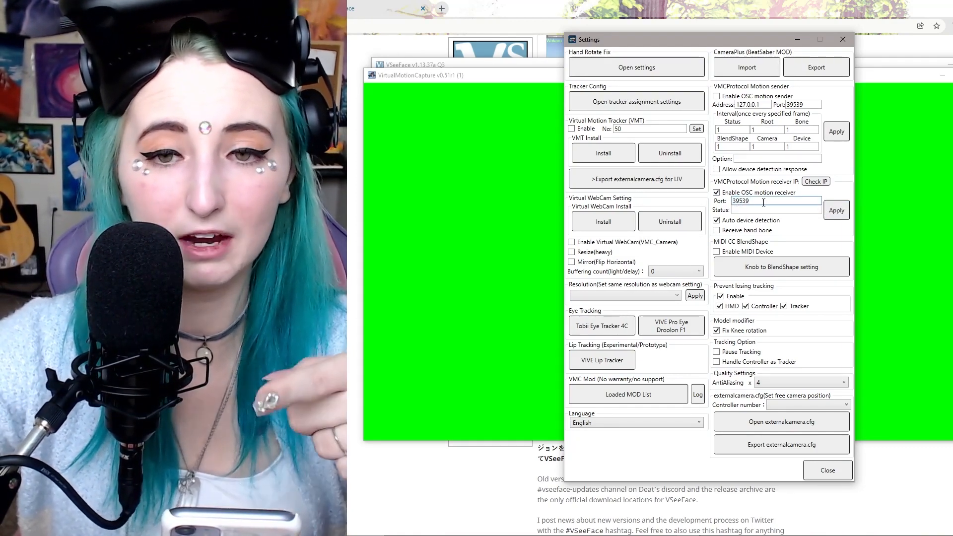
Arrange the Settings window and the VirtualMotionCapture window so the avatar shows beside the protocol settings
left_click_drag(752, 36, 490, 52)
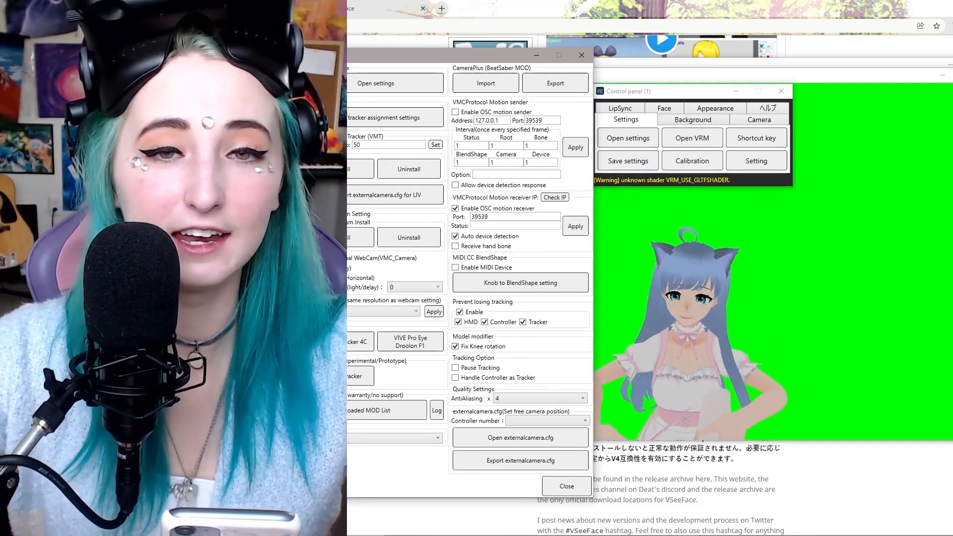
left_click_drag(824, 85, 553, 73)
left_click_drag(413, 54, 486, 56)
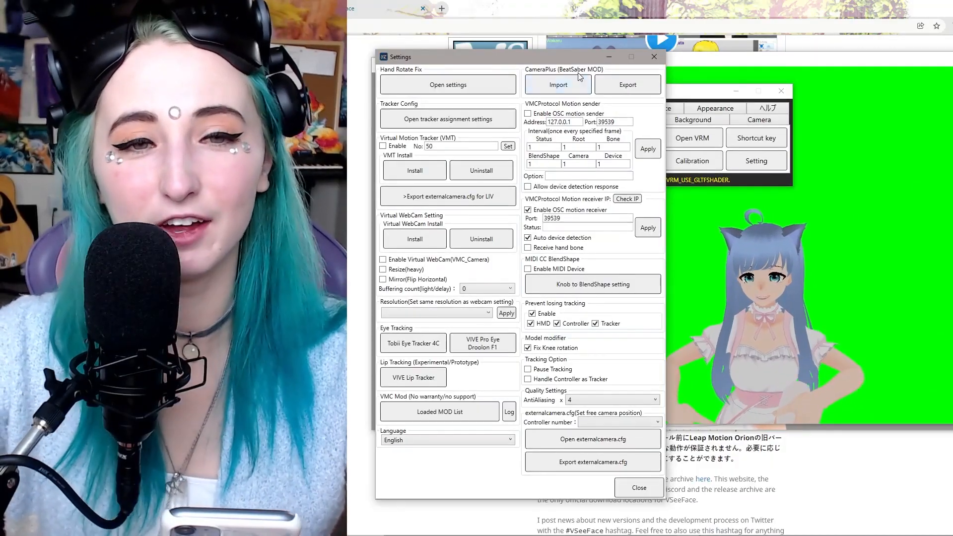
left_click_drag(579, 59, 744, 53)
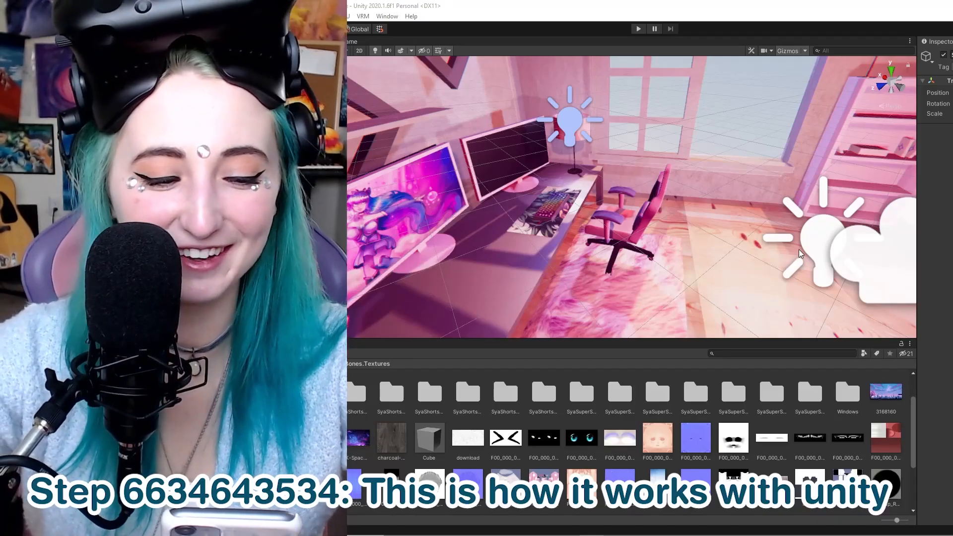
Switch to Unity, look over the room scene and bring the ExternalReceiver object's OSC server port into view
right_click_drag(798, 252, 841, 248)
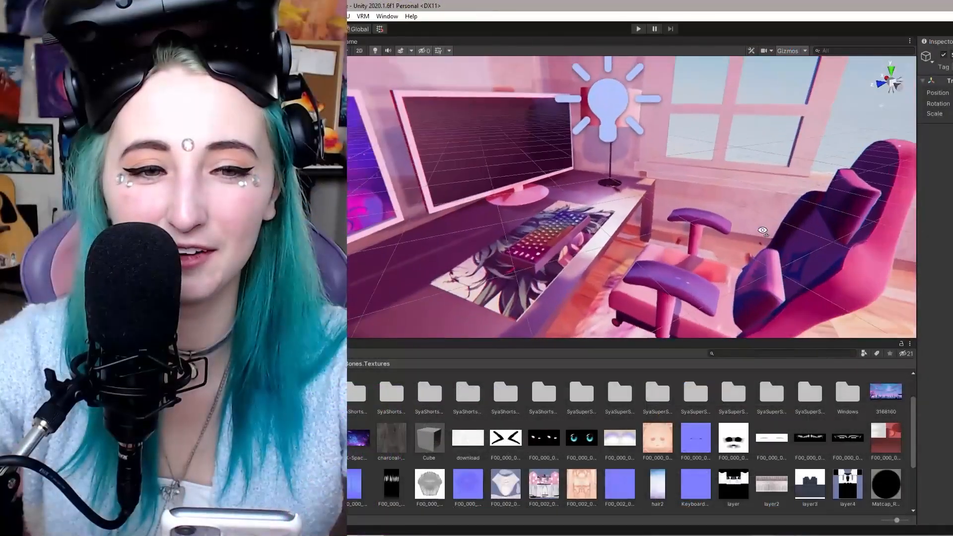
right_click_drag(814, 233, 839, 223)
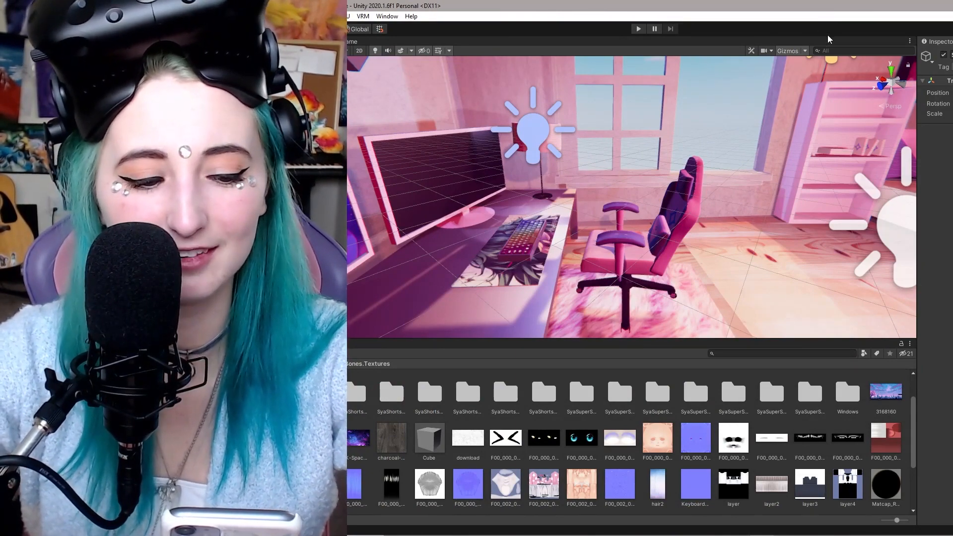
double_click(823, 4)
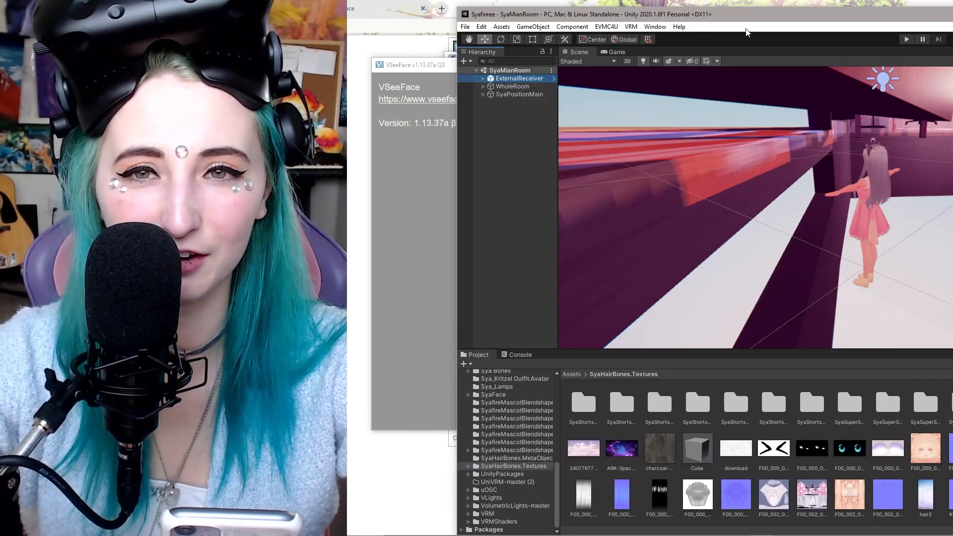
double_click(757, 14)
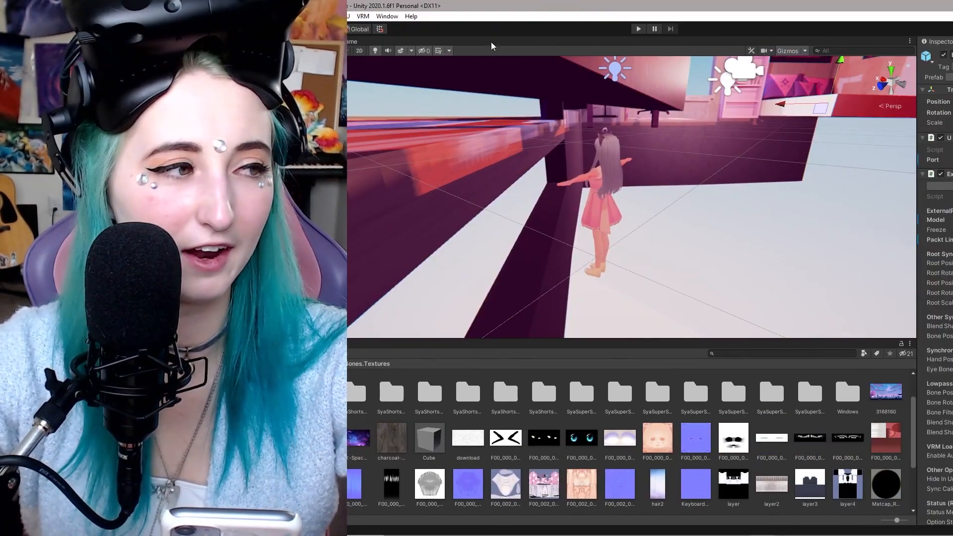
left_click_drag(546, 7, 751, 15)
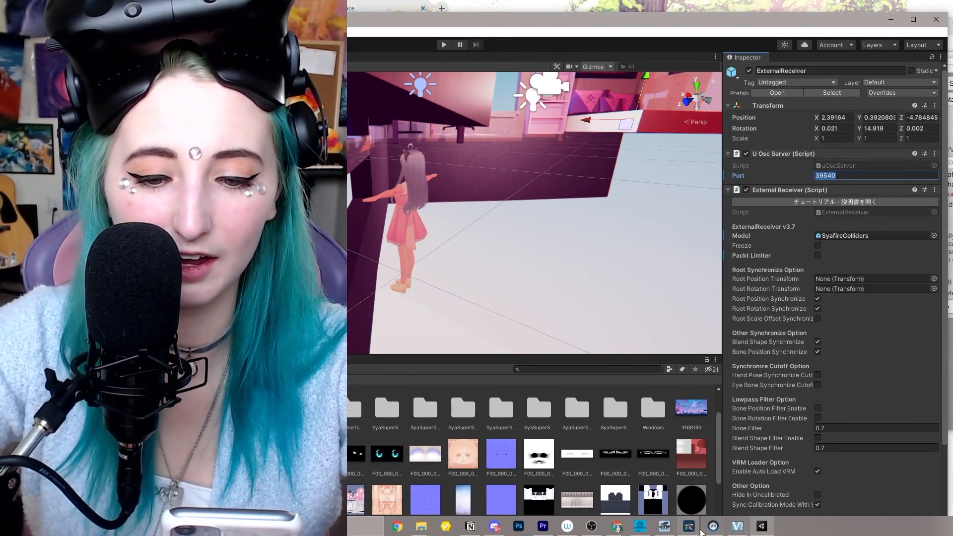
Enable the OSC motion sender in VirtualMotionCapture on port 39540 and start Play mode in the Unity room scene
left_click(702, 532)
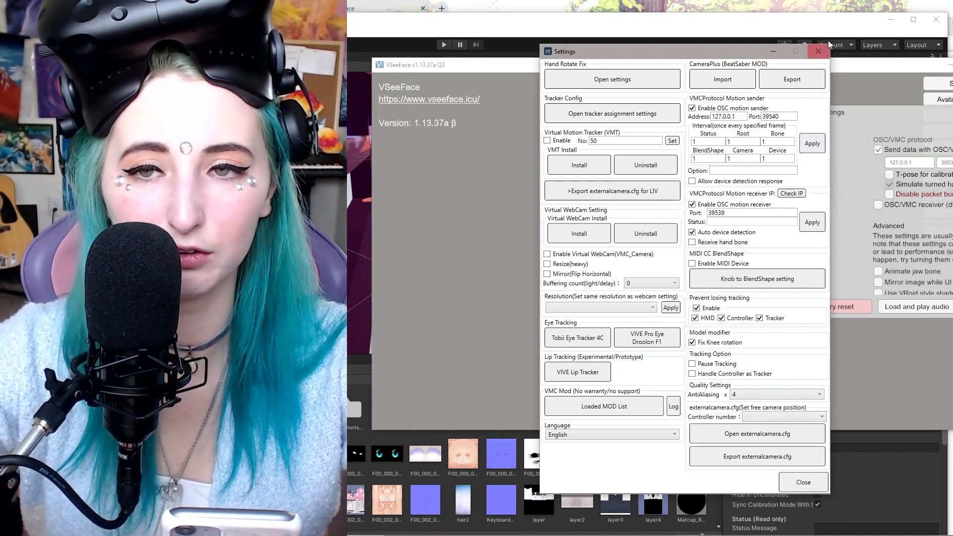
left_click(828, 41)
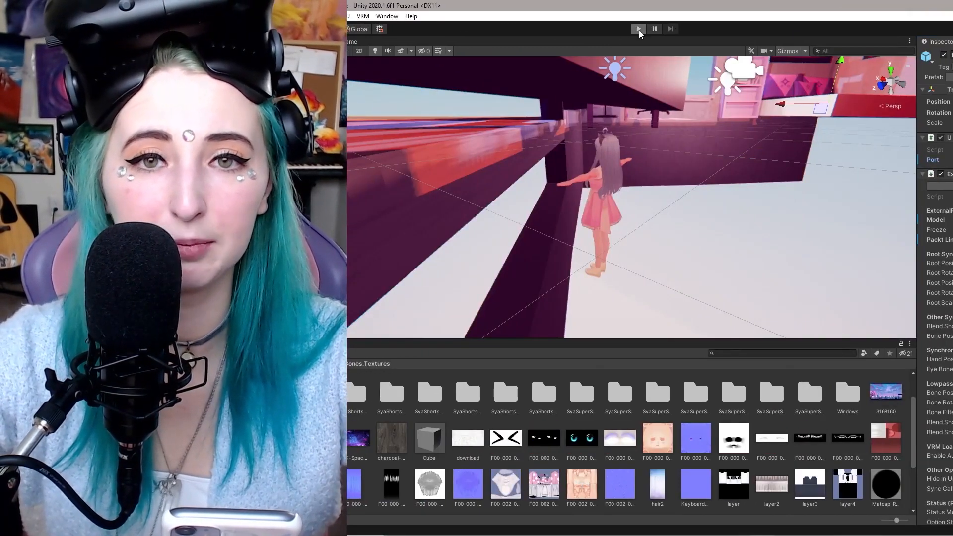
left_click(639, 29)
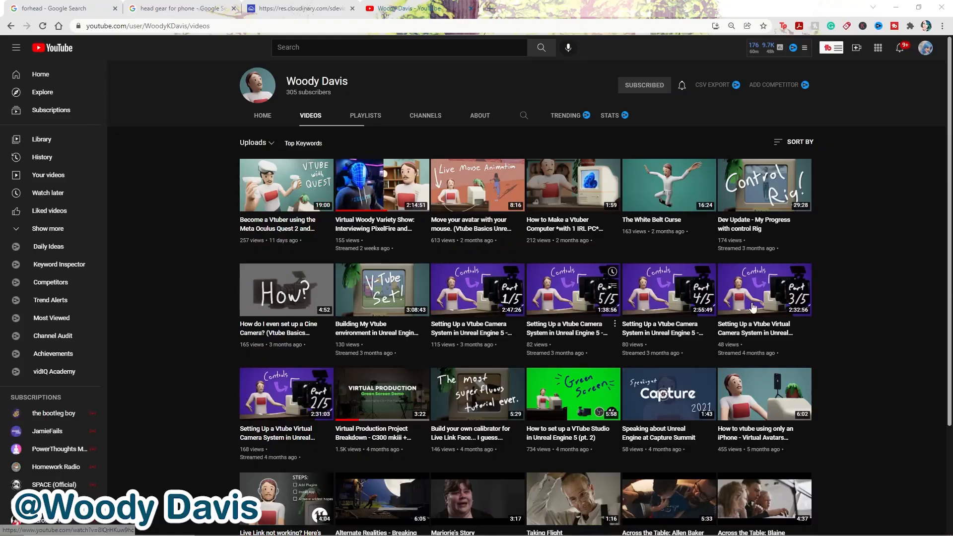
scroll(870, 279, "down", 3)
scroll(876, 281, "up", 3)
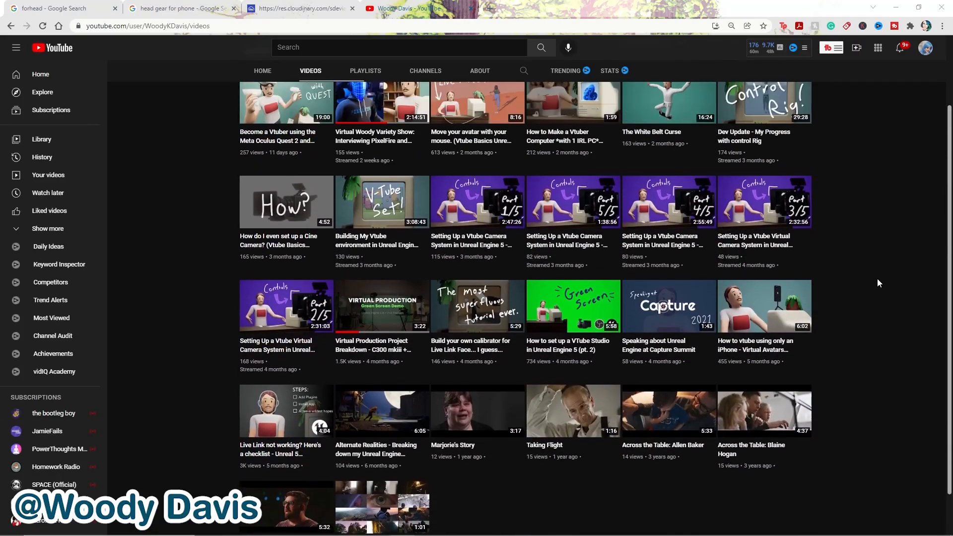